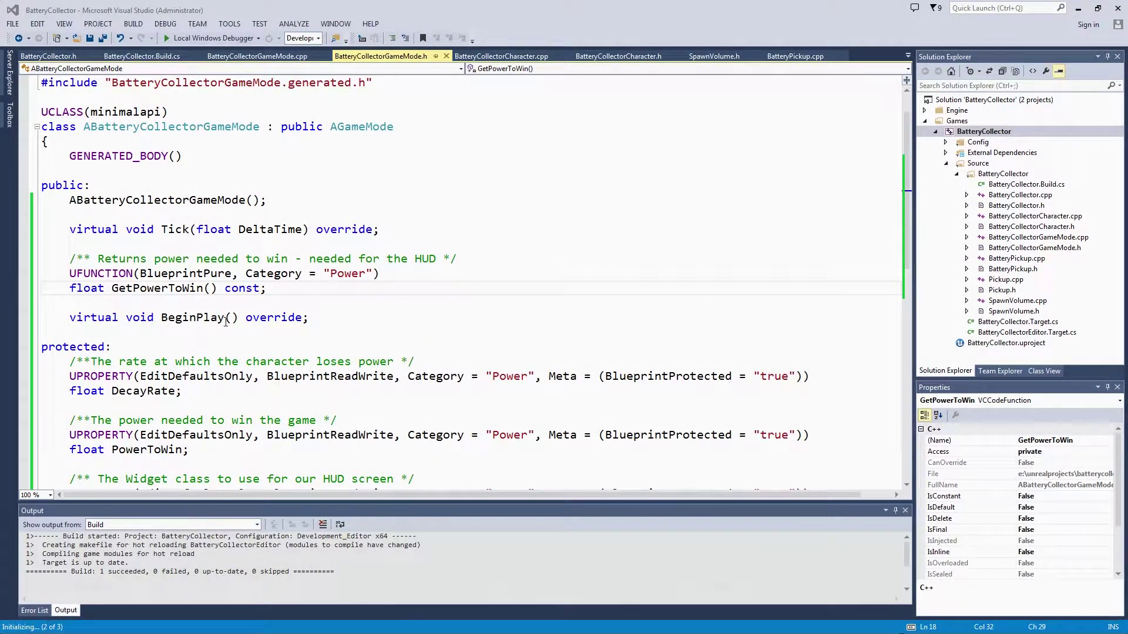
- Review the GetPowerToWin declaration in the game mode header
{"action": "left_click", "coordinate": [390, 318]}
{"action": "scroll", "coordinate": [390, 318], "scroll_direction": "down", "scroll_amount": 2}
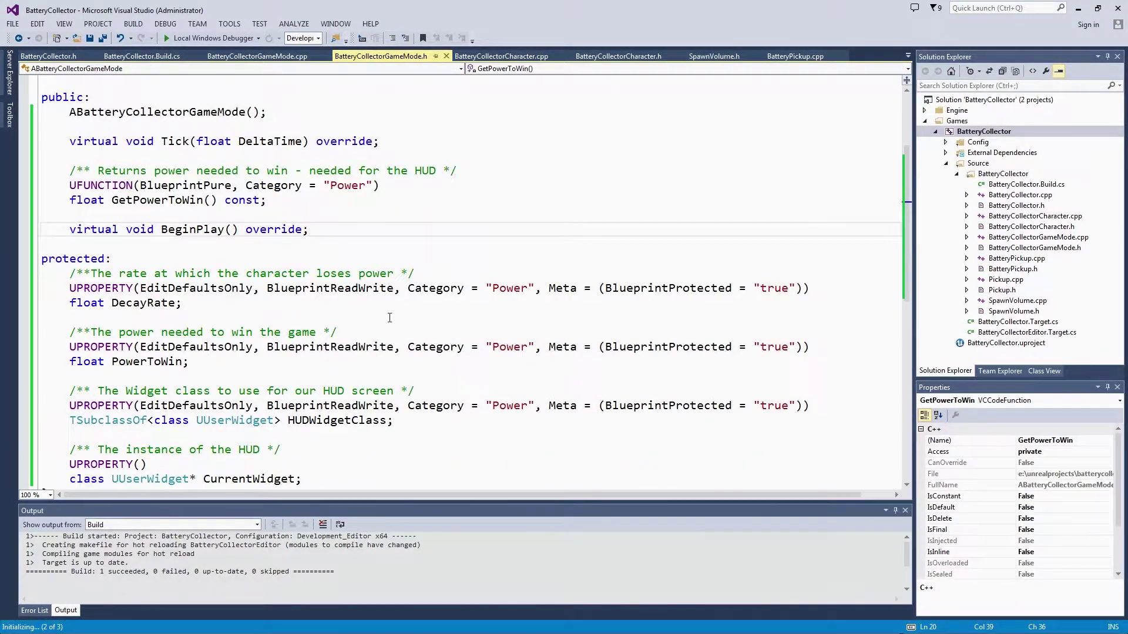
{"action": "scroll", "coordinate": [389, 318], "scroll_direction": "up", "scroll_amount": 3}
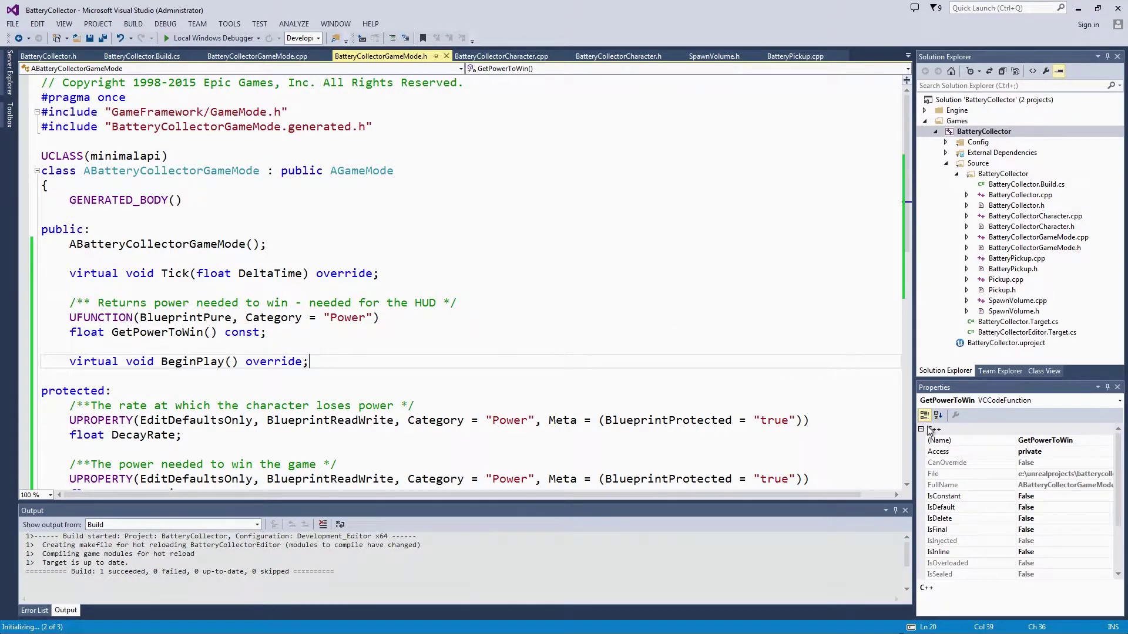
{"action": "left_click", "coordinate": [442, 320]}
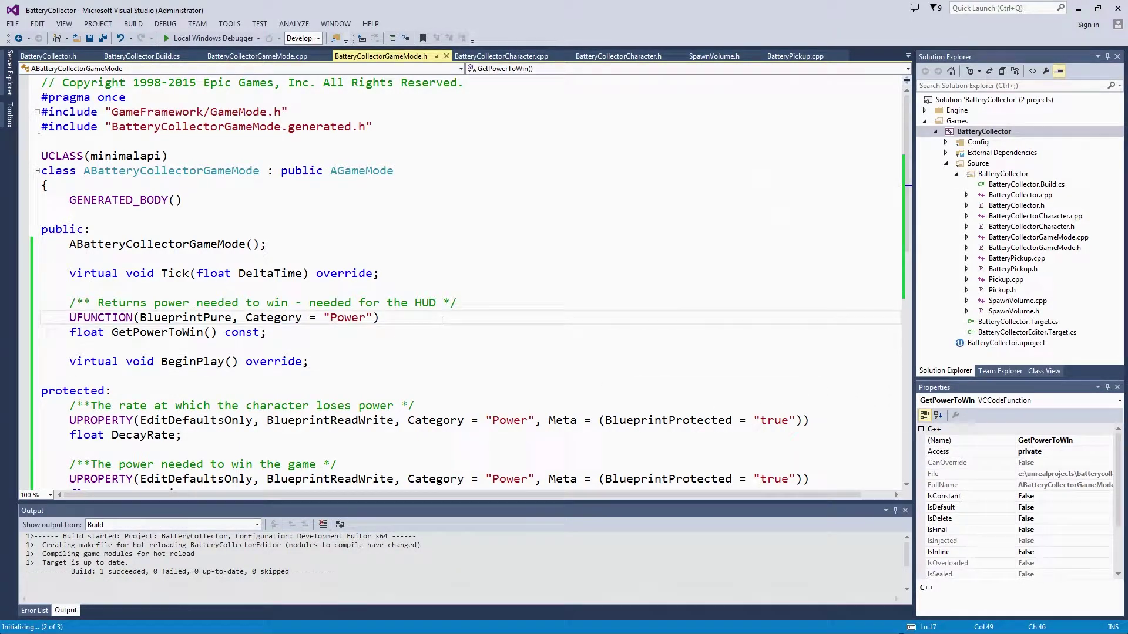
{"action": "scroll", "coordinate": [442, 320], "scroll_direction": "down", "scroll_amount": 3}
{"action": "scroll", "coordinate": [441, 320], "scroll_direction": "down", "scroll_amount": 1}
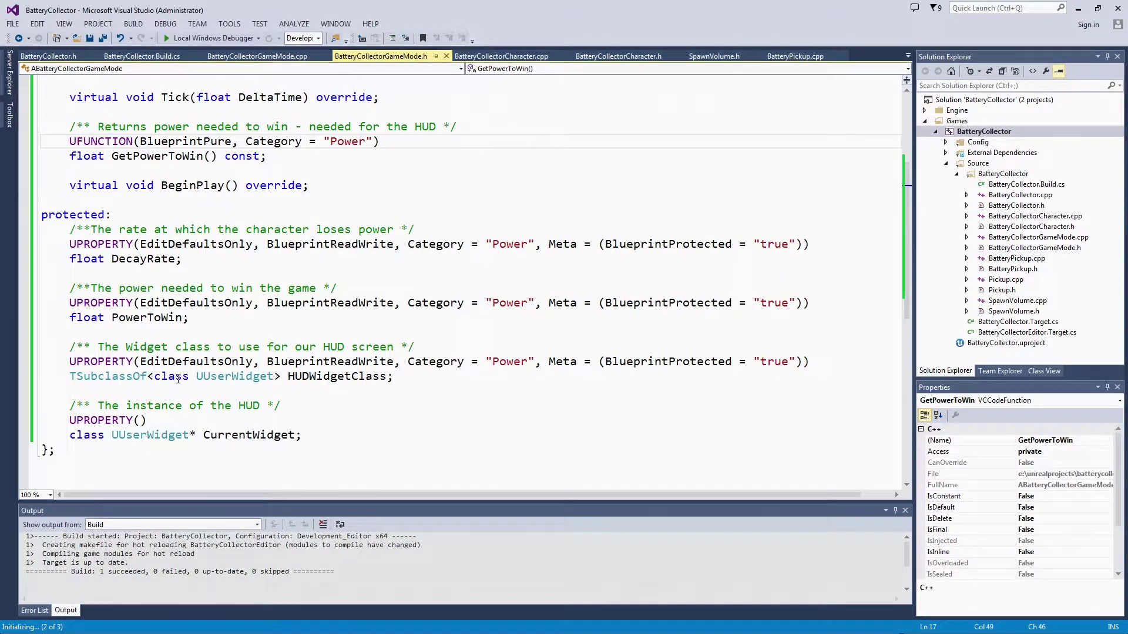
{"action": "scroll", "coordinate": [127, 239], "scroll_direction": "up", "scroll_amount": 2}
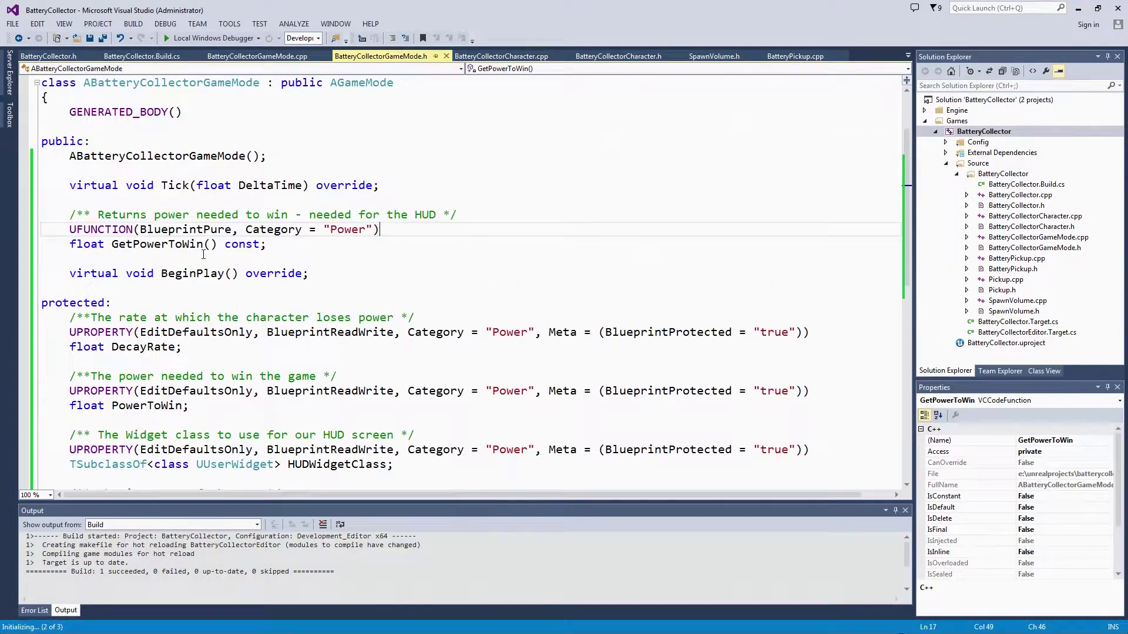
{"action": "key", "text": "shift+Down"}
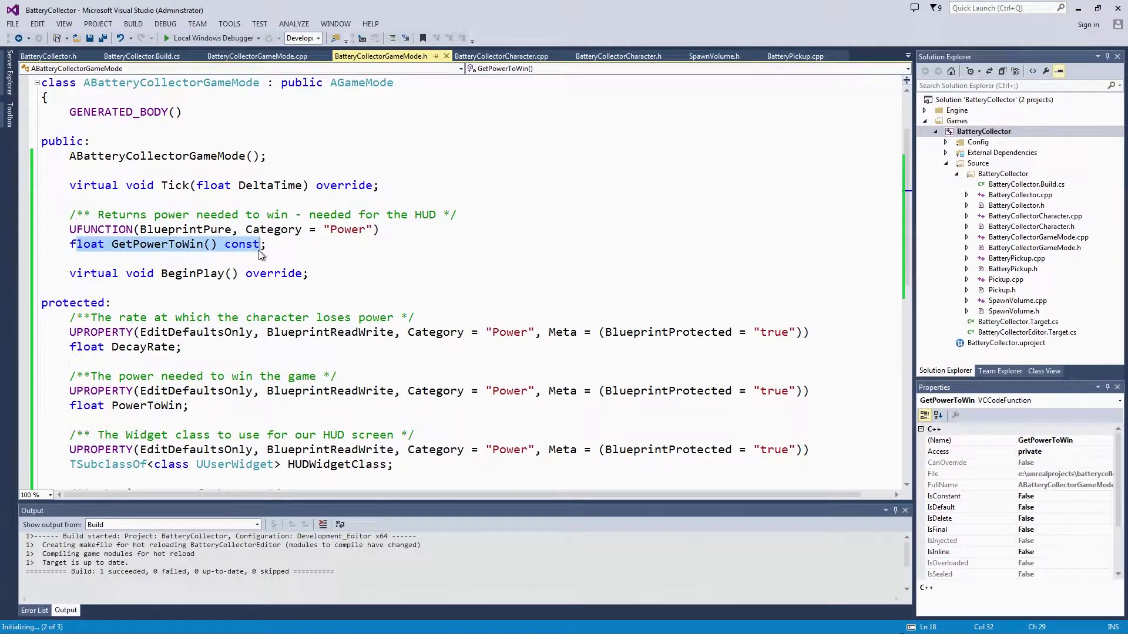
{"action": "key", "text": "Right"}
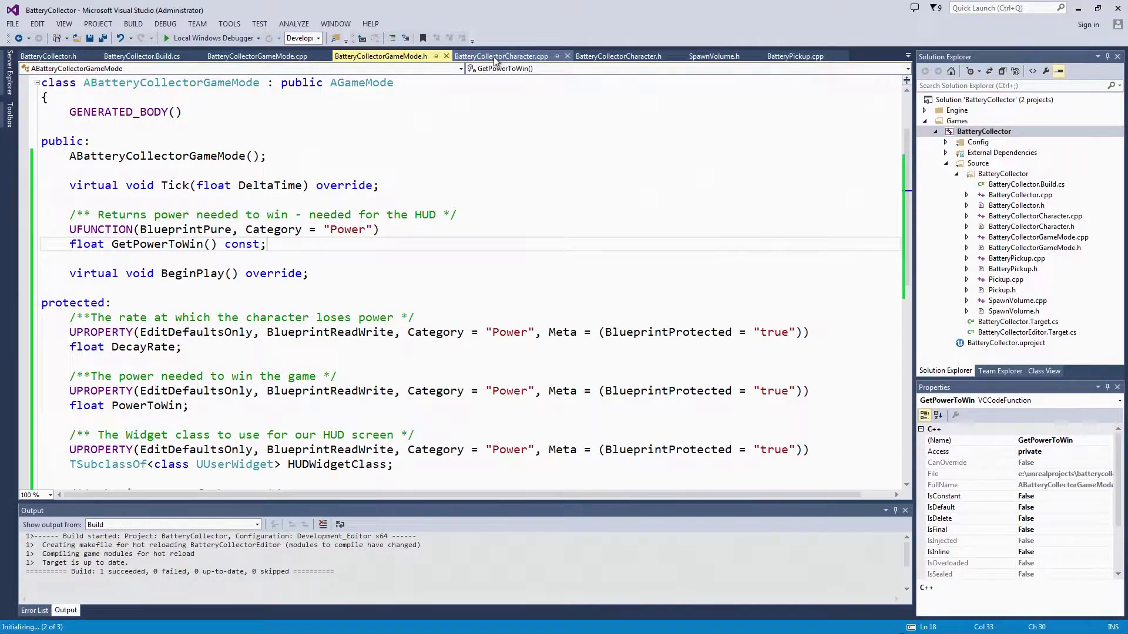
- Add a 'void ABatteryCollectorGameMode::GetPowerToWin() const' definition at the bottom of BatteryCollectorGameMode.cpp
{"action": "left_click", "coordinate": [301, 56]}
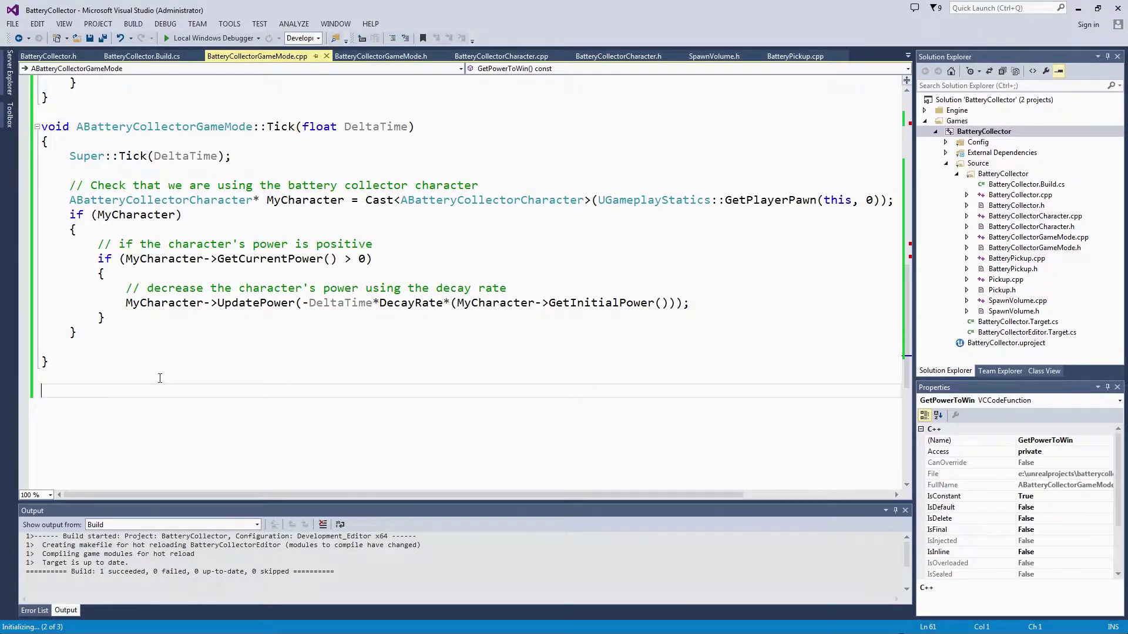
{"action": "type", "text": "void "}
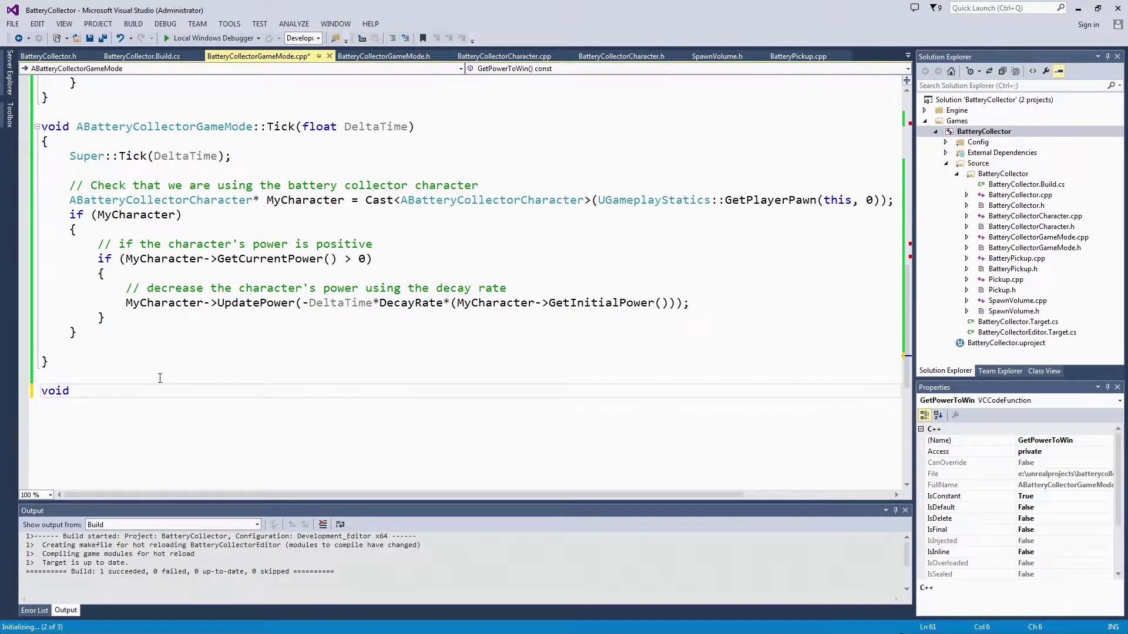
{"action": "type", "text": "ABat"}
{"action": "type", "text": "teryCollector"}
{"action": "type", "text": "Game"}
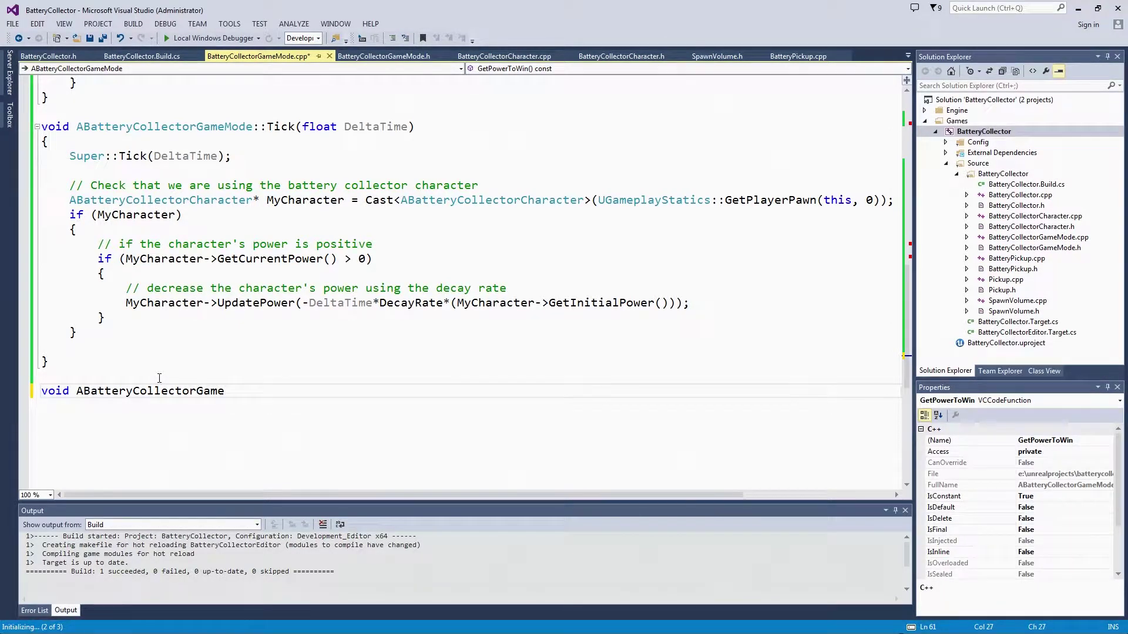
{"action": "type", "text": "Mode::"}
{"action": "type", "text": "GetPowerTo"}
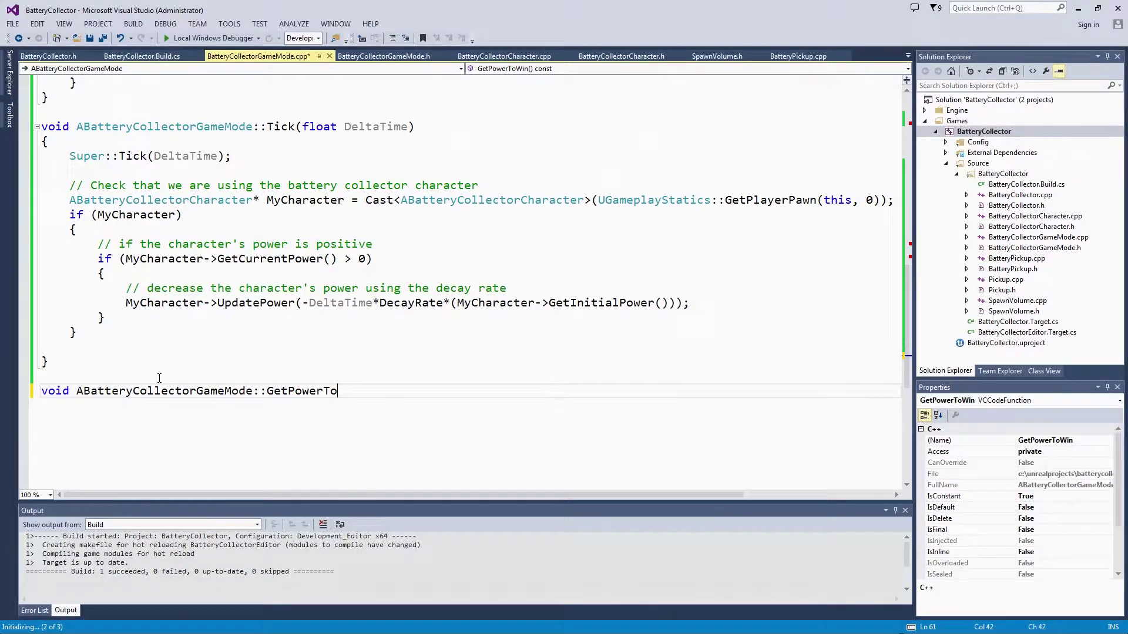
{"action": "type", "text": "Win"}
{"action": "key", "text": "BackSpace"}
{"action": "key", "text": "BackSpace"}
{"action": "key", "text": "BackSpace"}
{"action": "type", "text": "() const"}
{"action": "key", "text": "Return"}
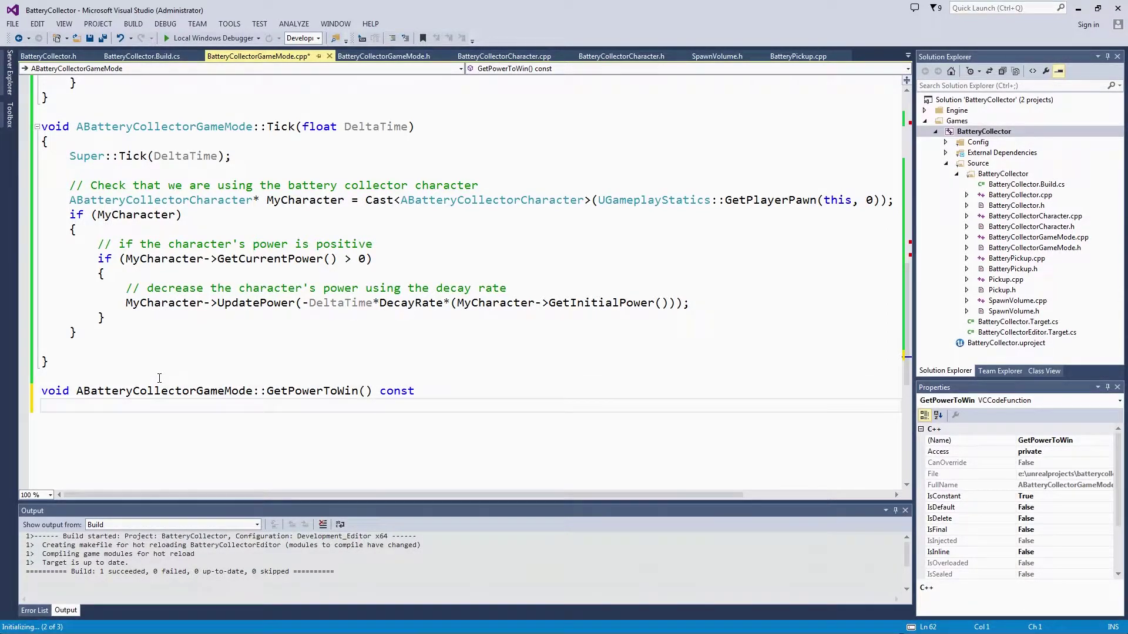
{"action": "type", "text": "{"}
- Make the function body 'return PowerToWin;' and save the file
{"action": "key", "text": "Return"}
{"action": "type", "text": "return"}
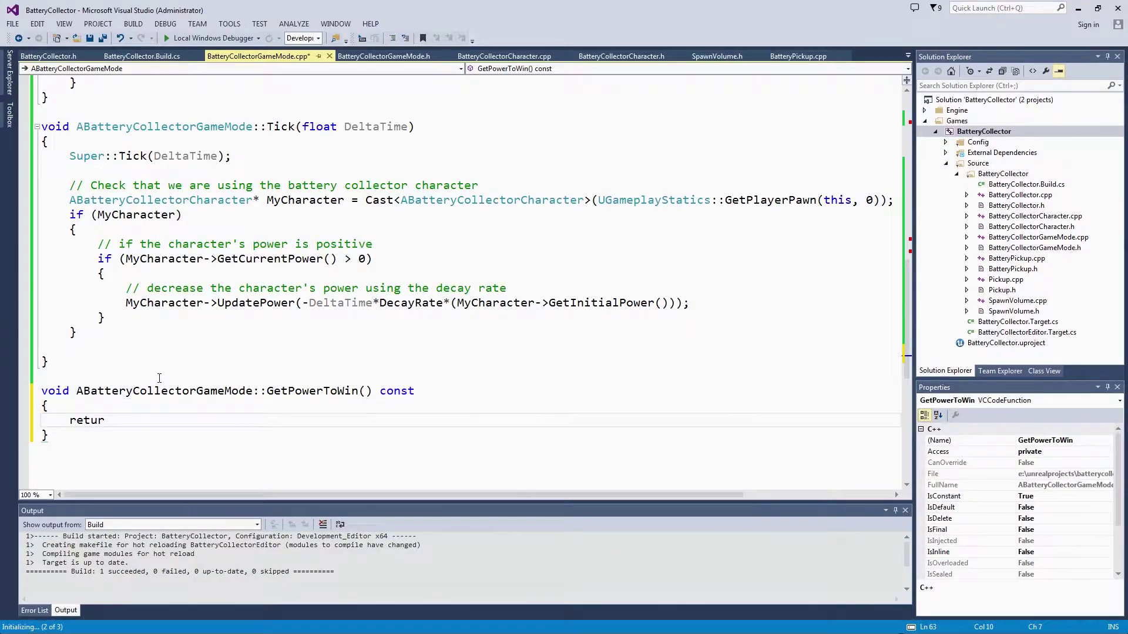
{"action": "key", "text": "BackSpace"}
{"action": "key", "text": "BackSpace"}
{"action": "type", "text": "Po"}
{"action": "type", "text": "werToWin"}
{"action": "type", "text": ";"}
{"action": "key", "text": "ctrl+s"}
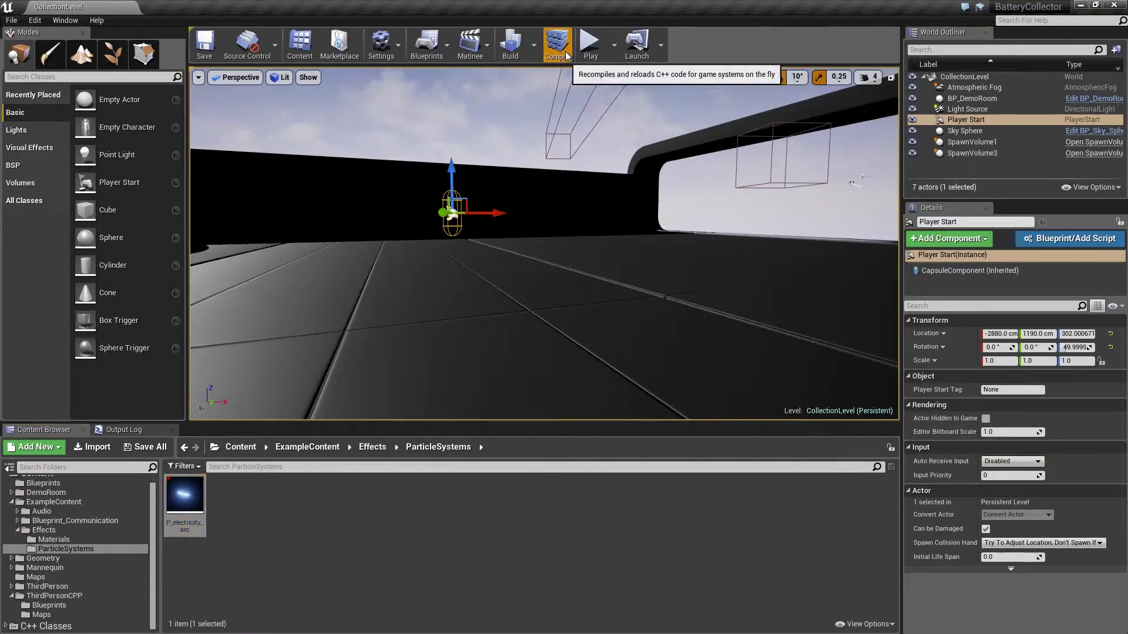
{"action": "left_click", "coordinate": [567, 56]}
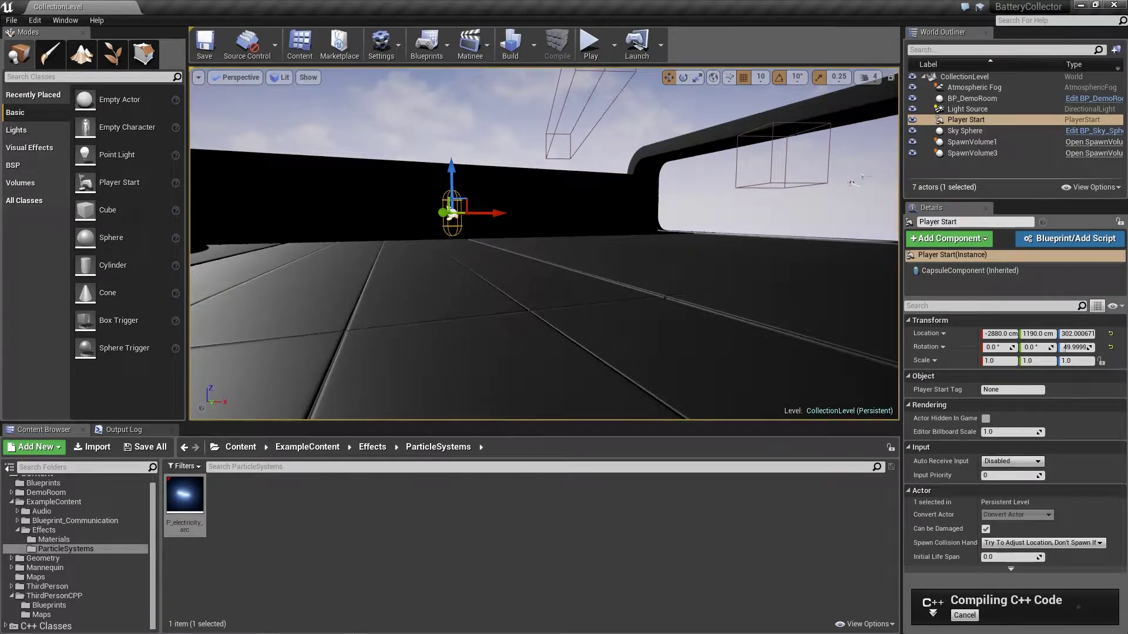
- Show the Blueprints folder's assets and dismiss the failed GetPowerToWin compile log
{"action": "scroll", "coordinate": [108, 531], "scroll_direction": "up", "scroll_amount": 1}
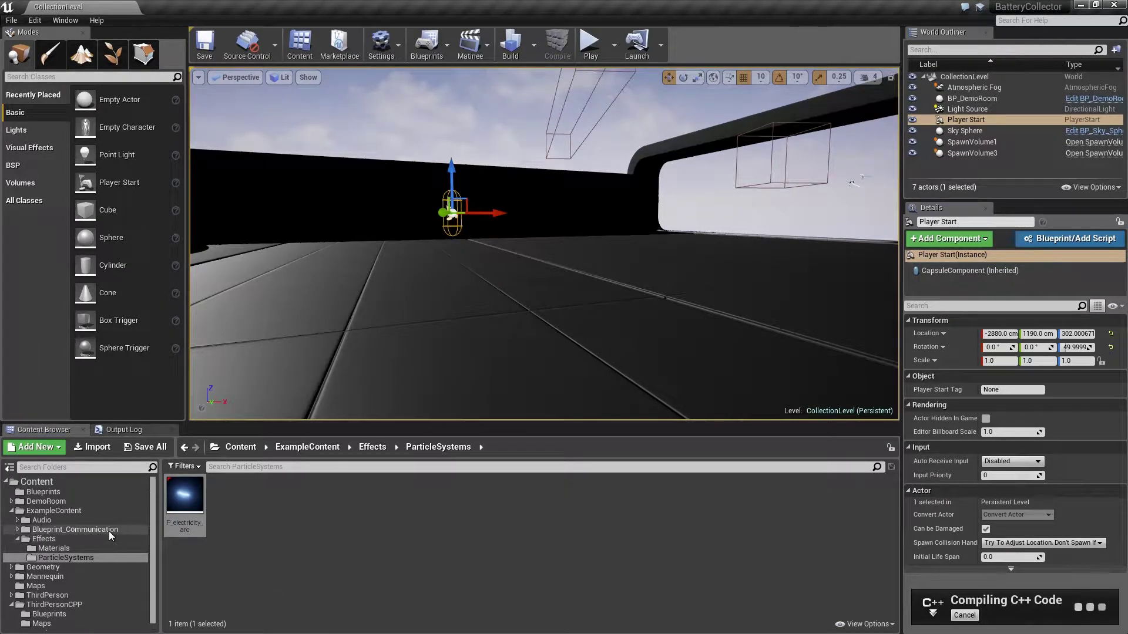
{"action": "left_click", "coordinate": [55, 496]}
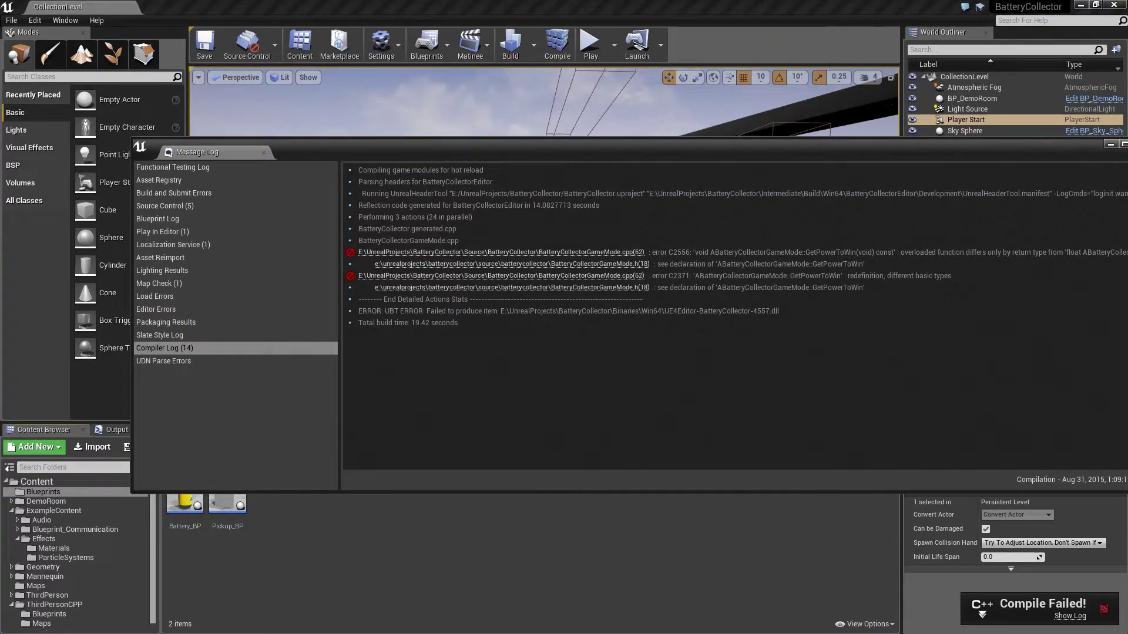
{"action": "key", "text": "alt+Tab"}
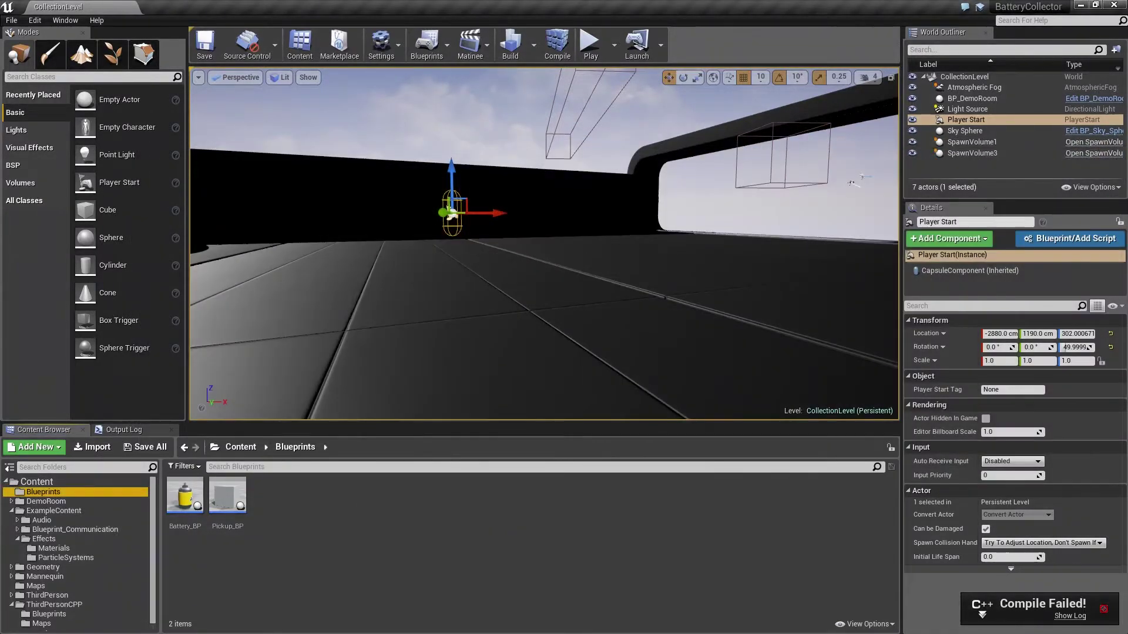
- Change GetPowerToWin's definition return type from void to float
{"action": "key", "text": "alt+Tab"}
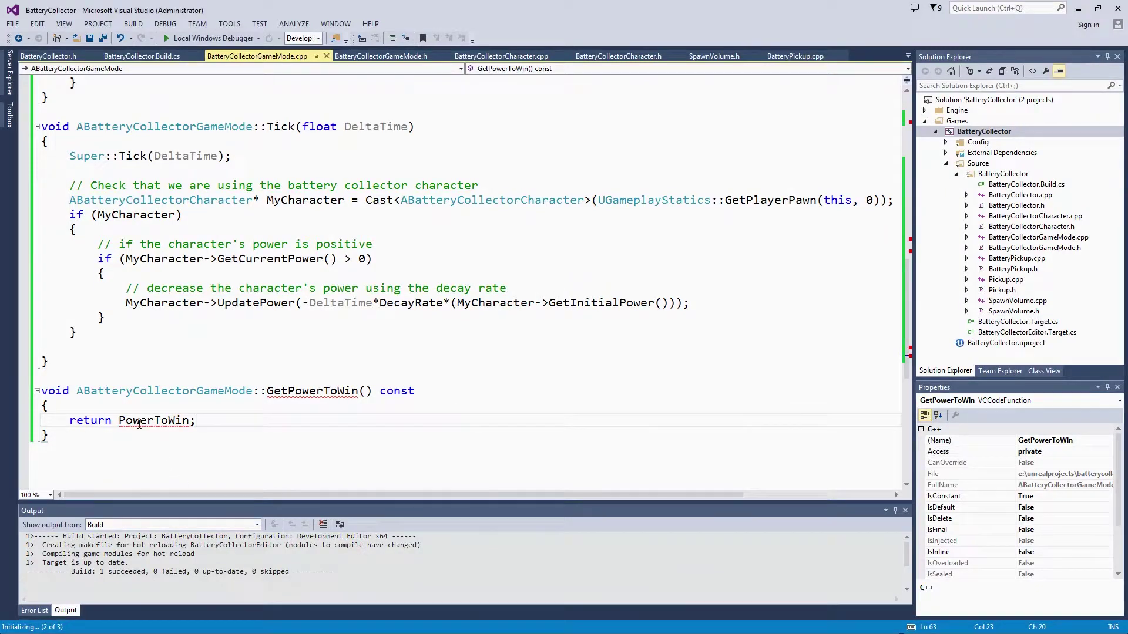
{"action": "double_click", "coordinate": [55, 392]}
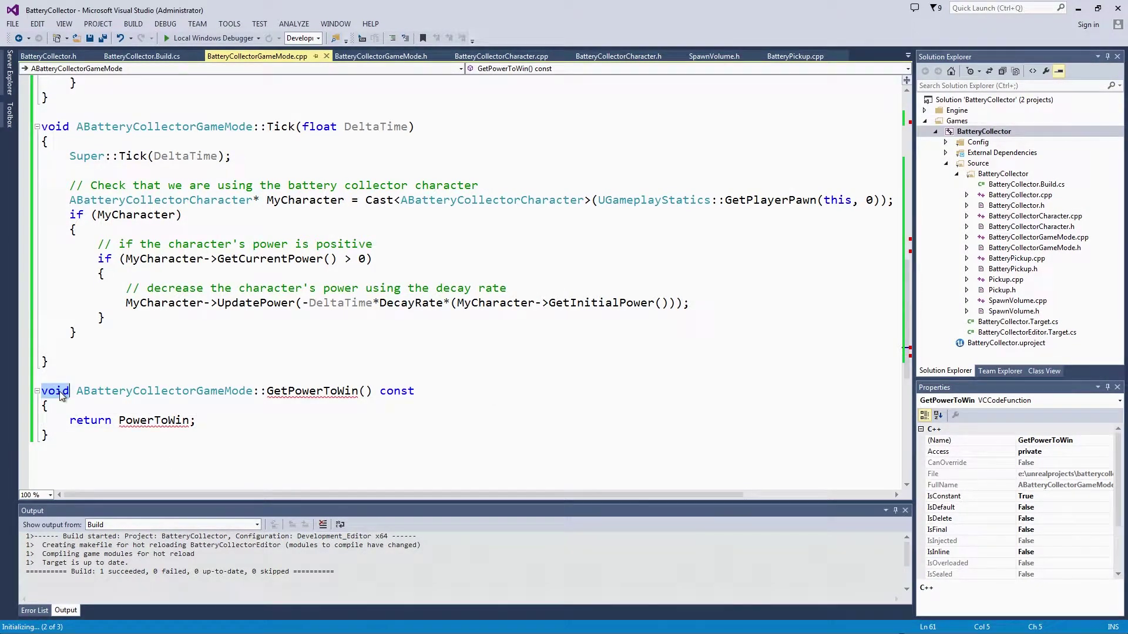
{"action": "type", "text": "float"}
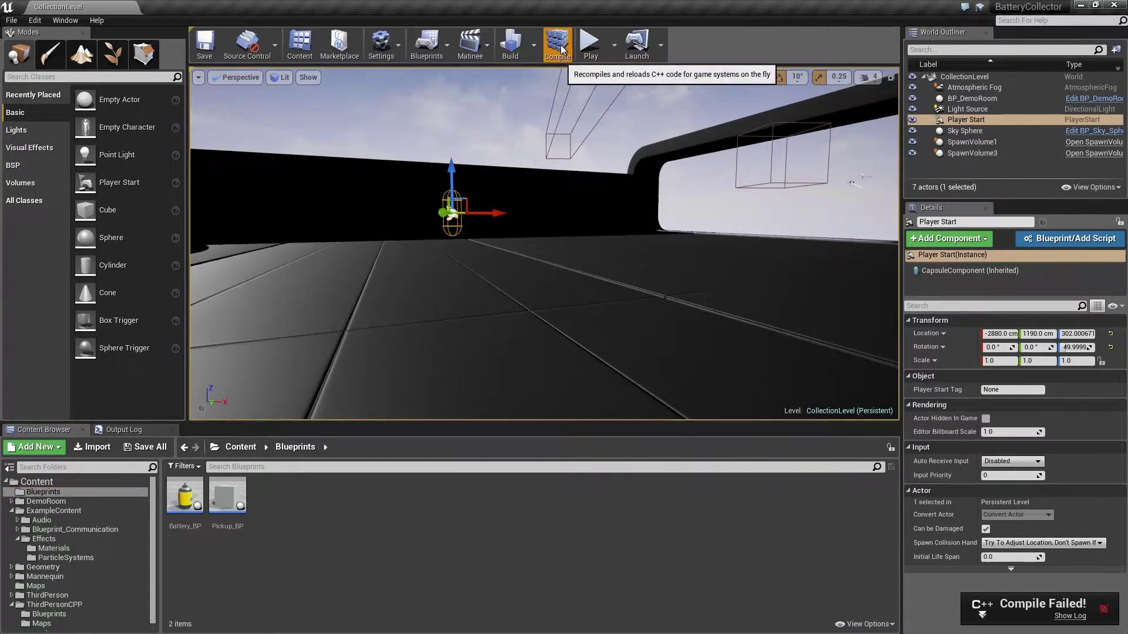
- Recompile the fixed code and create a widget blueprint named BatteryHUD in Blueprints
{"action": "left_click", "coordinate": [557, 43]}
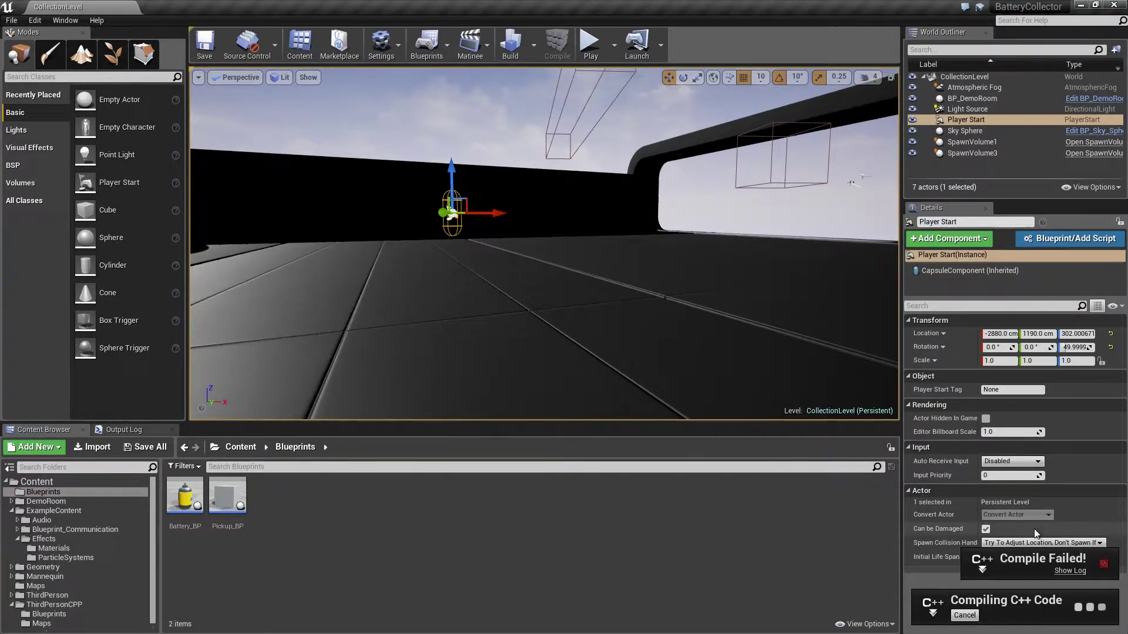
{"action": "right_click", "coordinate": [295, 496]}
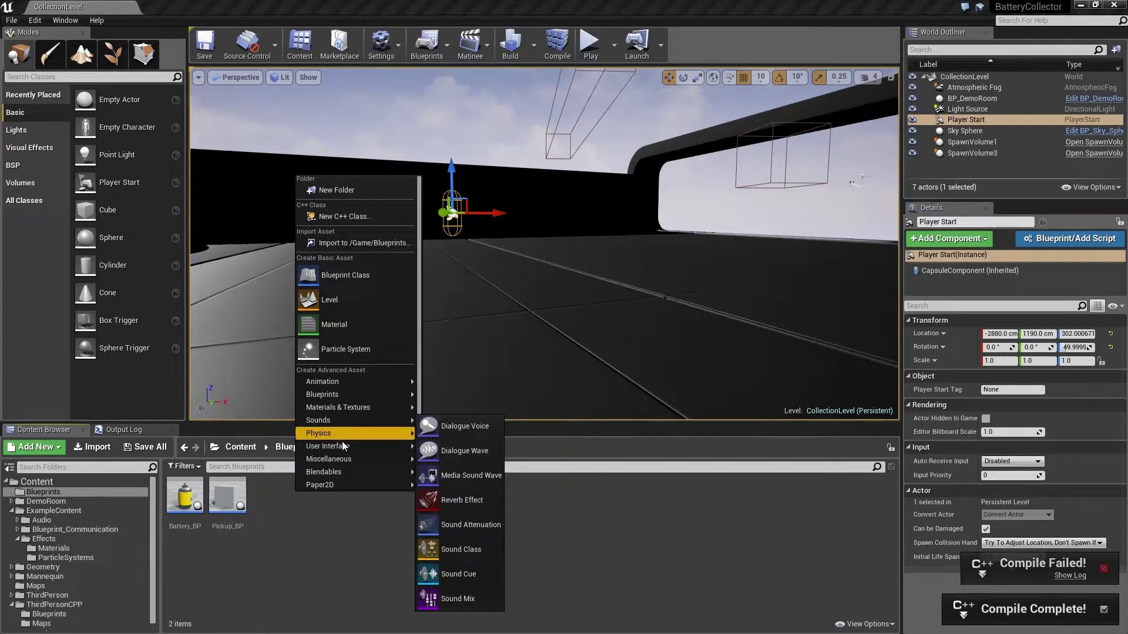
{"action": "mouse_move", "coordinate": [328, 446]}
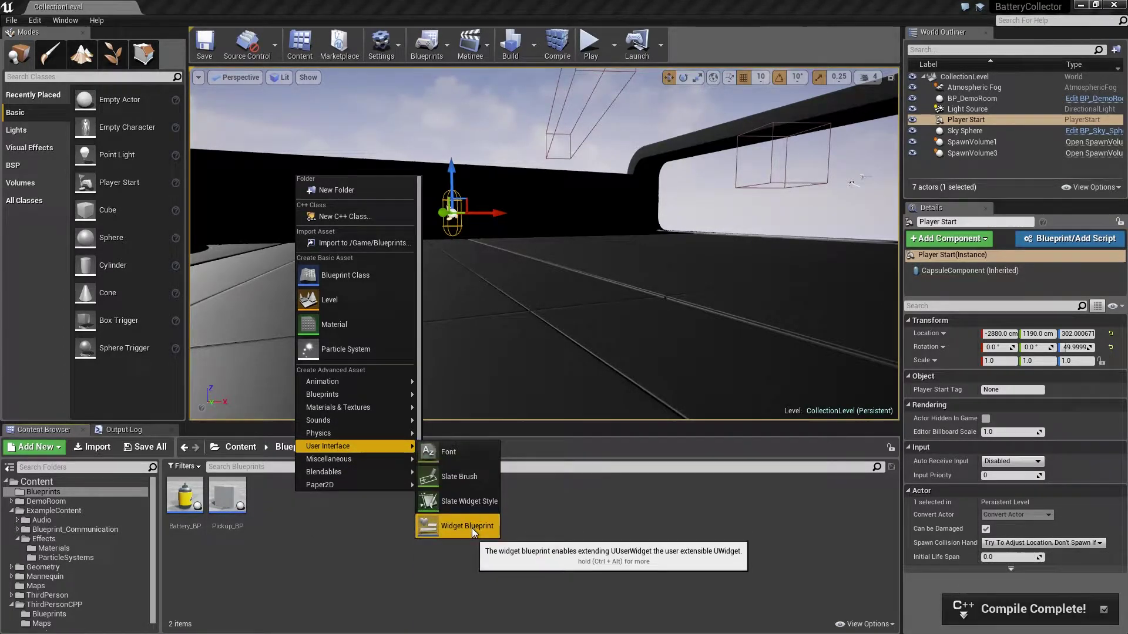
{"action": "left_click", "coordinate": [471, 528]}
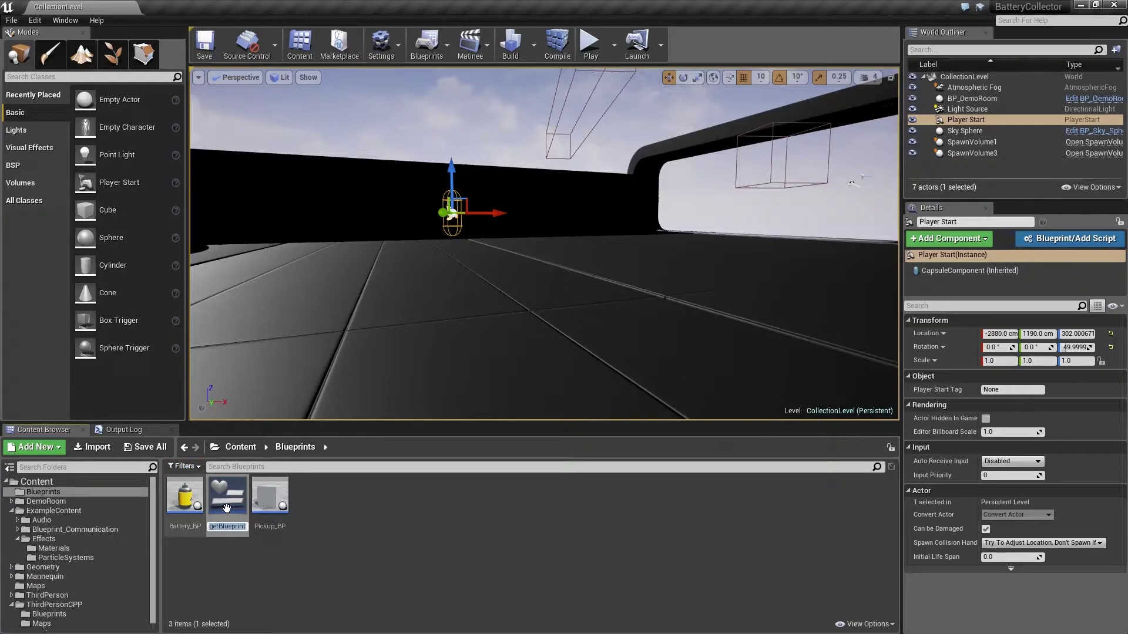
{"action": "type", "text": "BatteryHUD"}
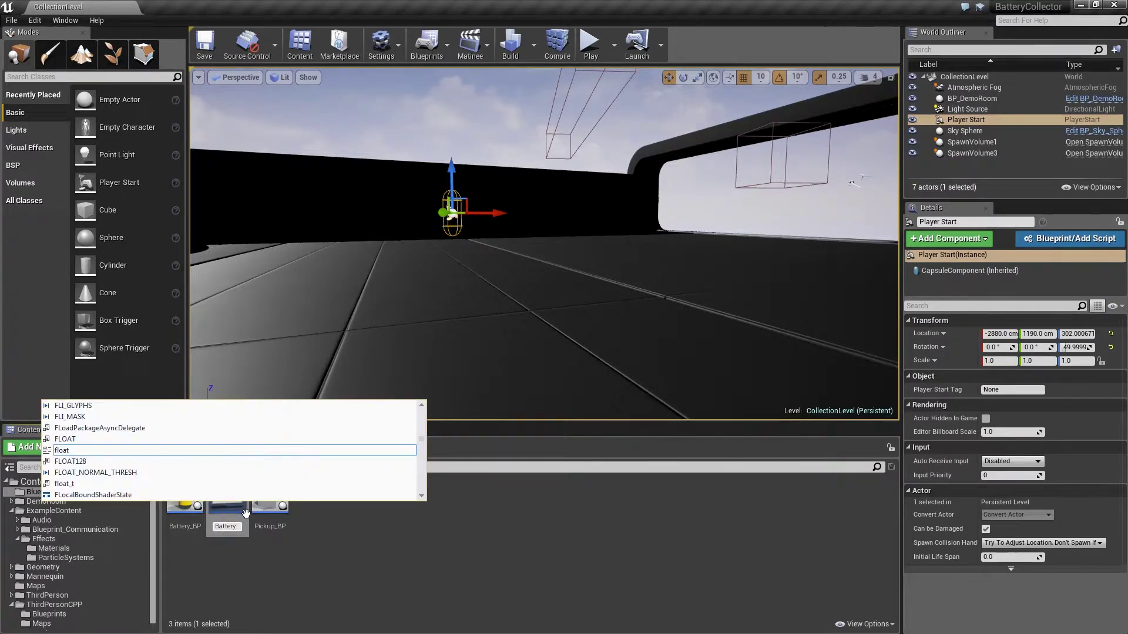
{"action": "key", "text": "Return"}
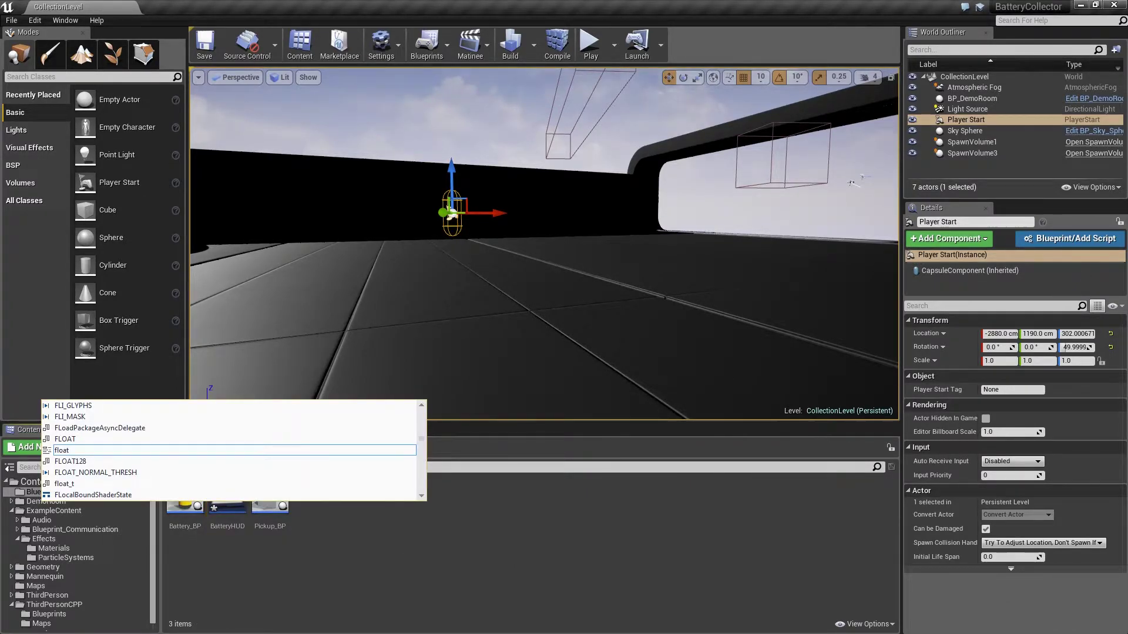
- Open BatteryHUD in the widget designer
{"action": "double_click", "coordinate": [727, 5]}
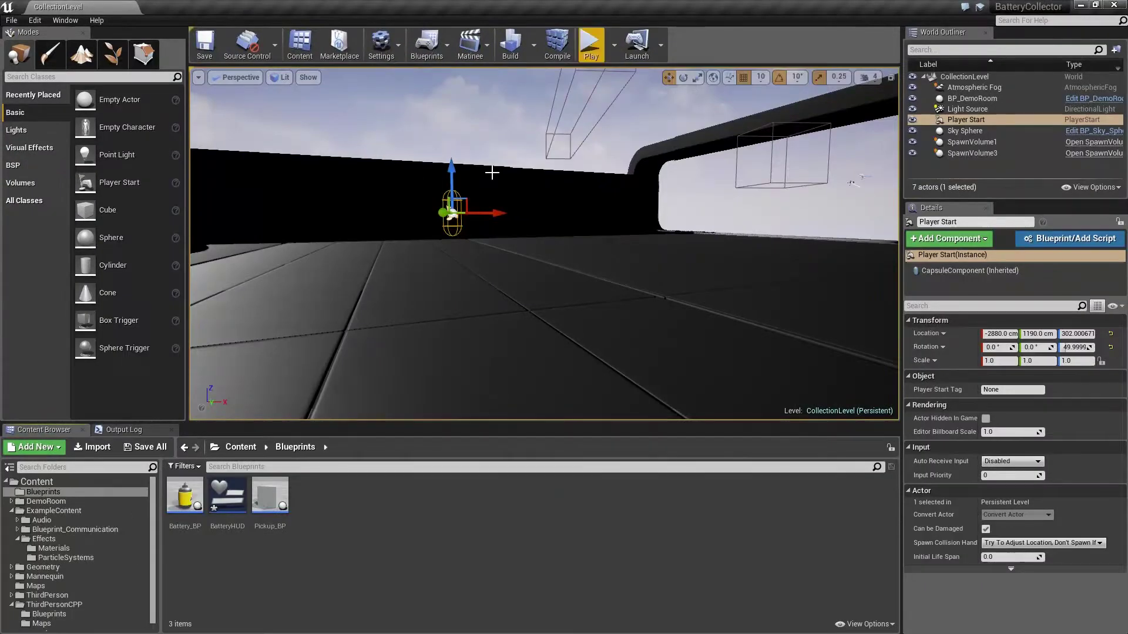
{"action": "left_click", "coordinate": [228, 496]}
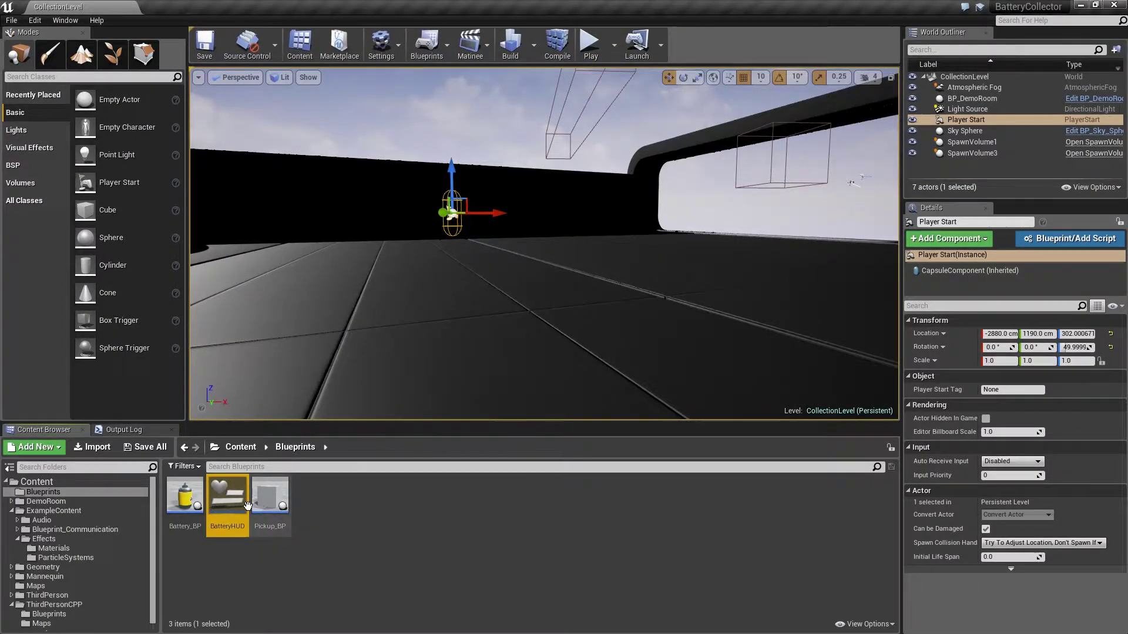
{"action": "double_click", "coordinate": [238, 502]}
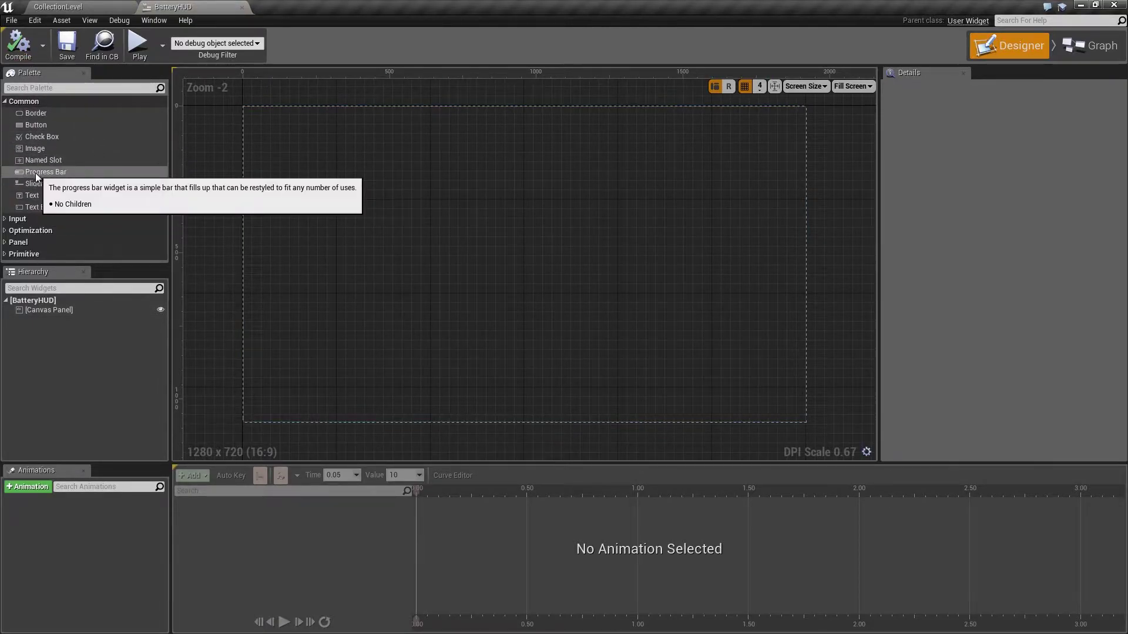
- Drag a Progress Bar from the Palette's Common section onto the BatteryHUD canvas
{"action": "left_click_drag", "start_coordinate": [36, 176], "coordinate": [495, 394]}
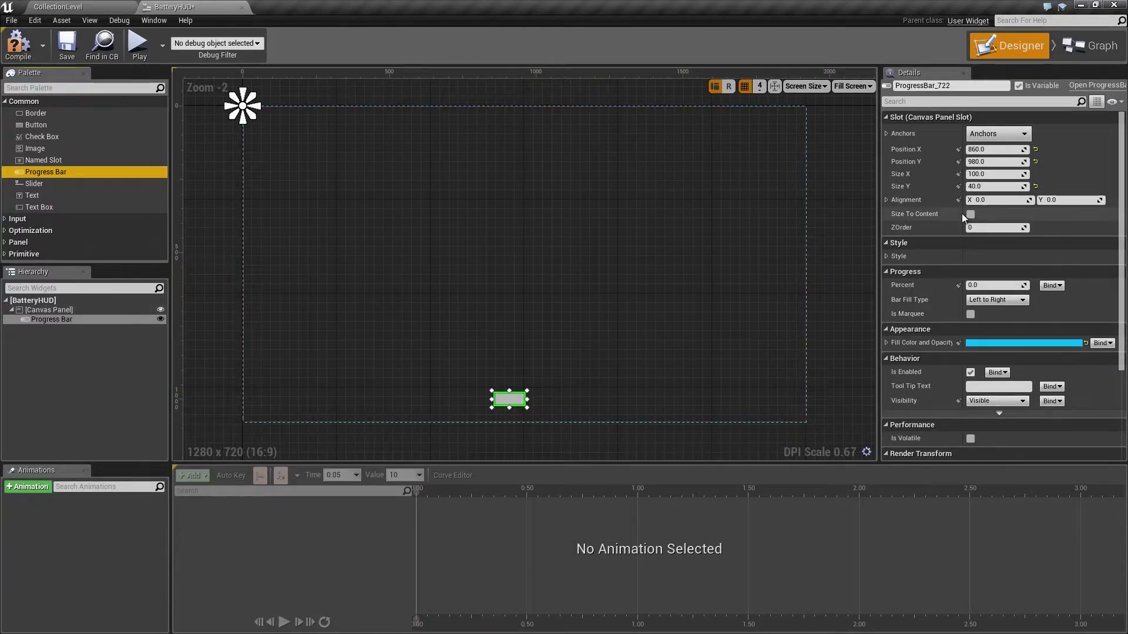
- Anchor the progress bar bottom-centre at Position X 0, Position Y -100
{"action": "left_click", "coordinate": [999, 133]}
{"action": "left_click", "coordinate": [1023, 252]}
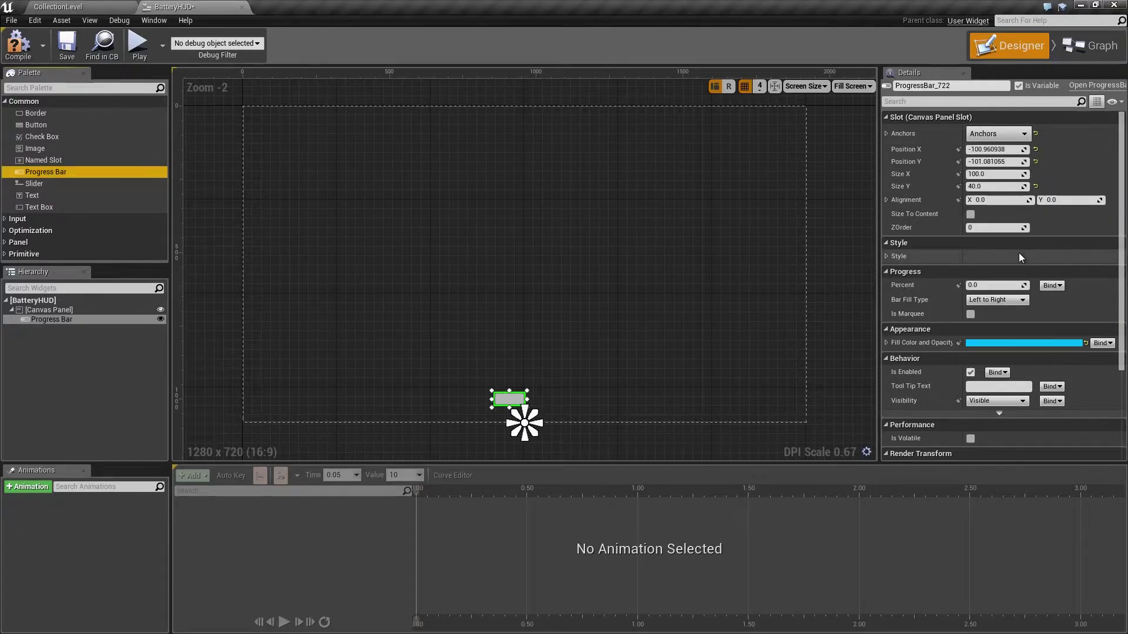
{"action": "left_click", "coordinate": [996, 149]}
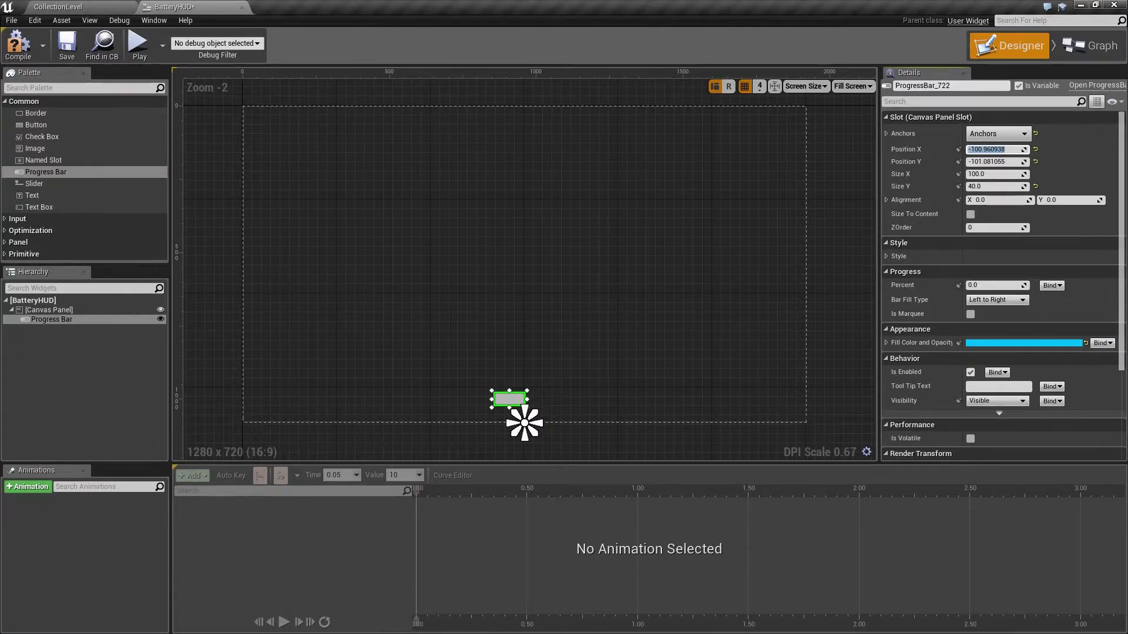
{"action": "type", "text": "0"}
{"action": "key", "text": "Return"}
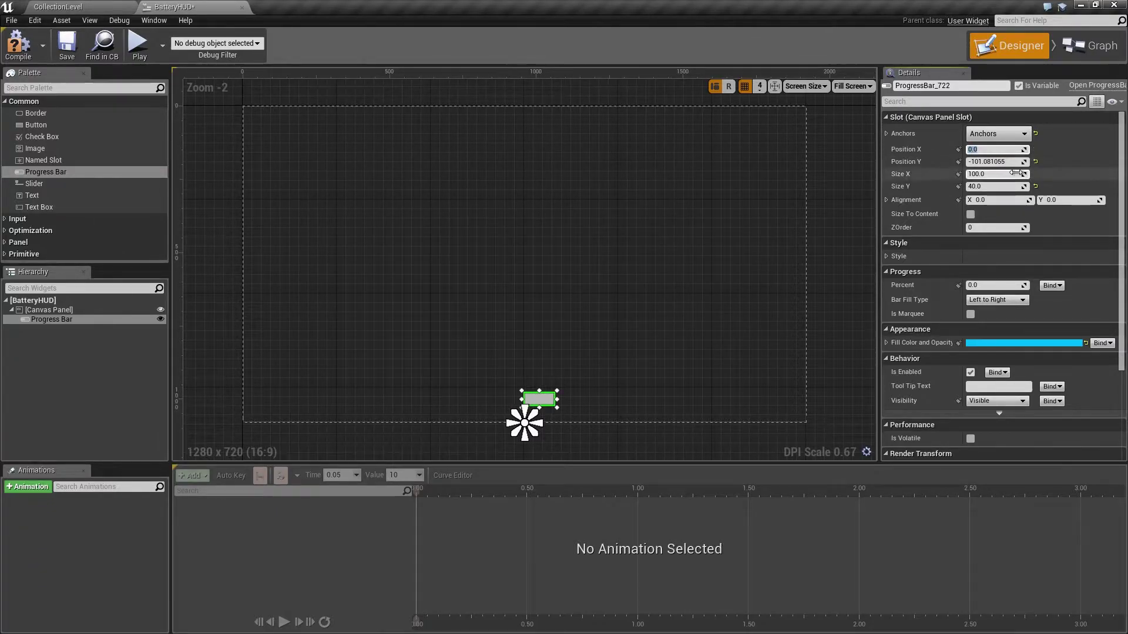
{"action": "left_click", "coordinate": [1000, 162]}
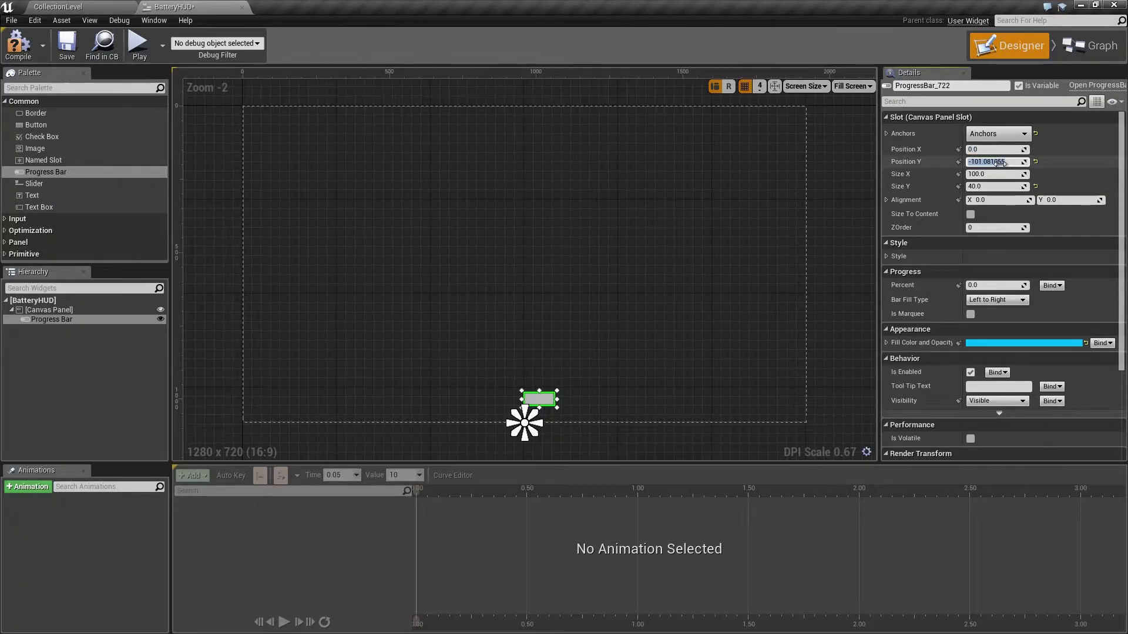
{"action": "type", "text": "-100"}
{"action": "key", "text": "Return"}
- Set the bar's Size X to 600 and Alignment X to 0.5
{"action": "left_click", "coordinate": [1014, 177]}
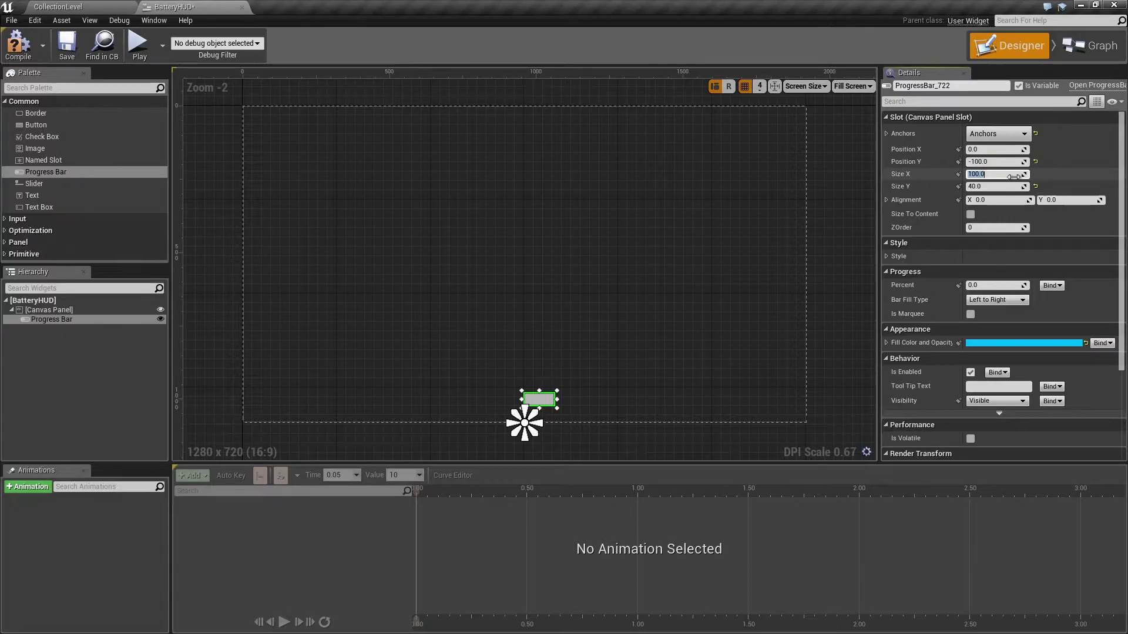
{"action": "type", "text": "600"}
{"action": "key", "text": "Return"}
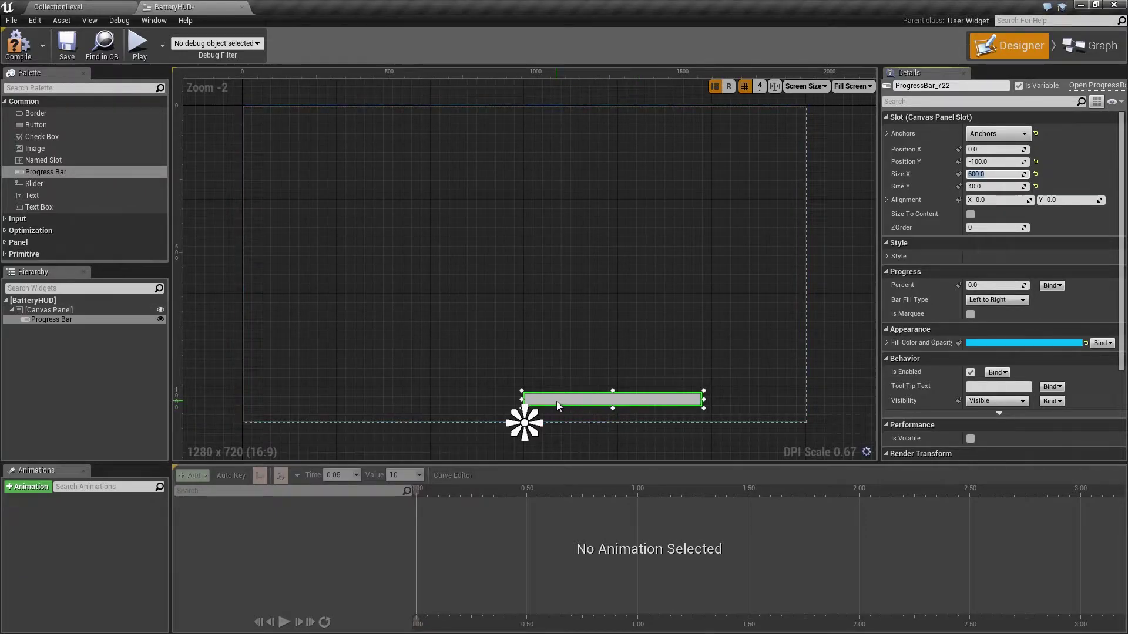
{"action": "left_click", "coordinate": [993, 200]}
{"action": "type", "text": ".5"}
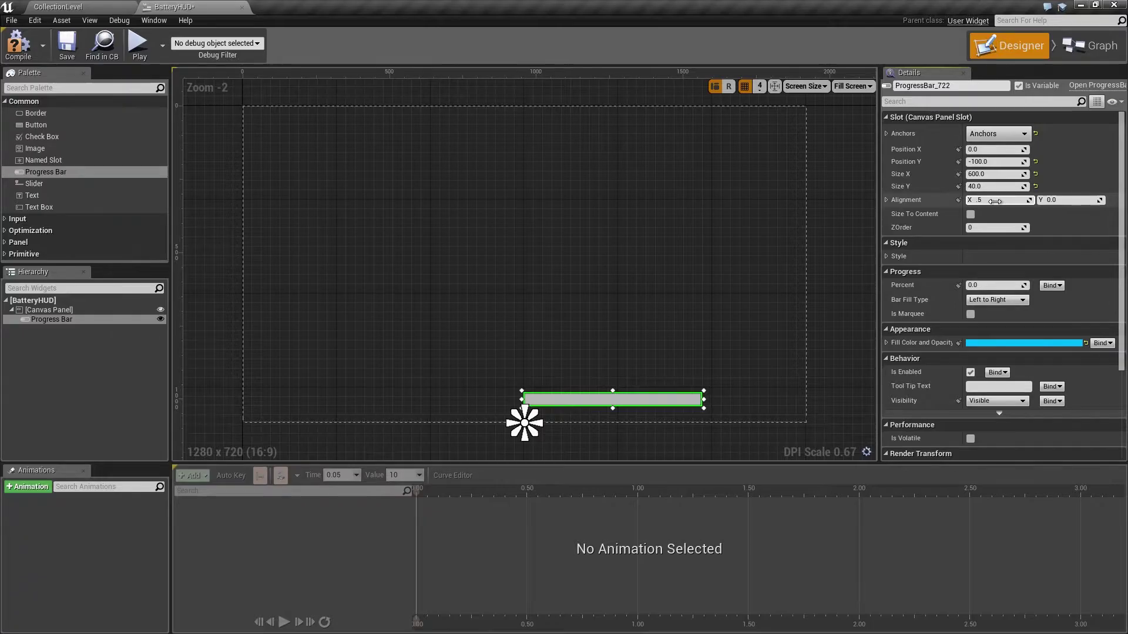
{"action": "key", "text": "Return"}
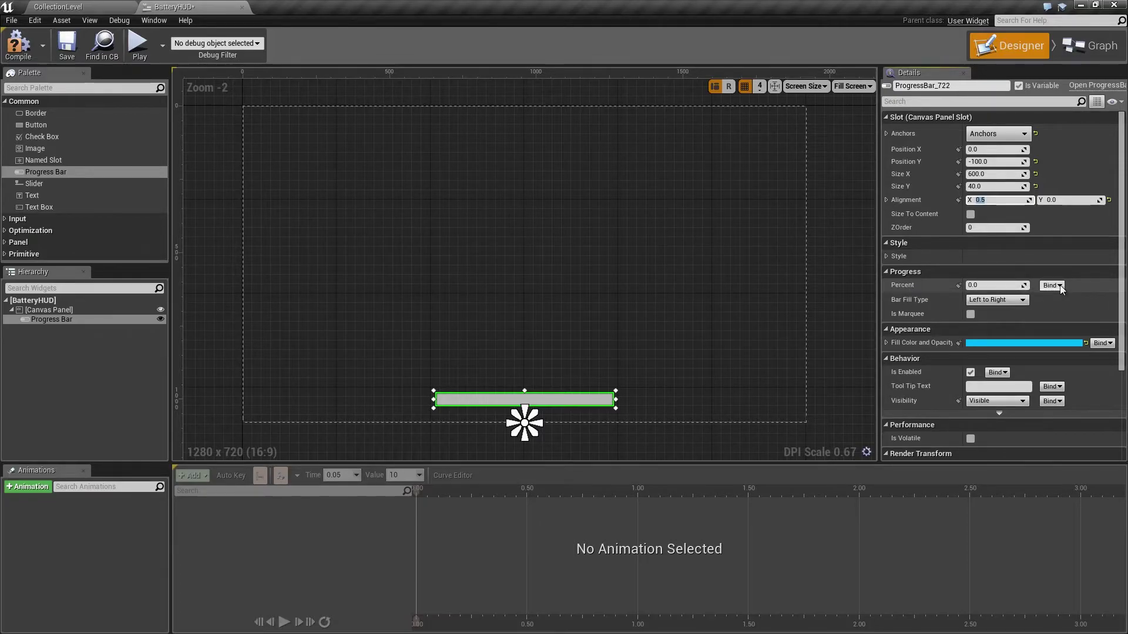
{"action": "left_click", "coordinate": [1060, 285]}
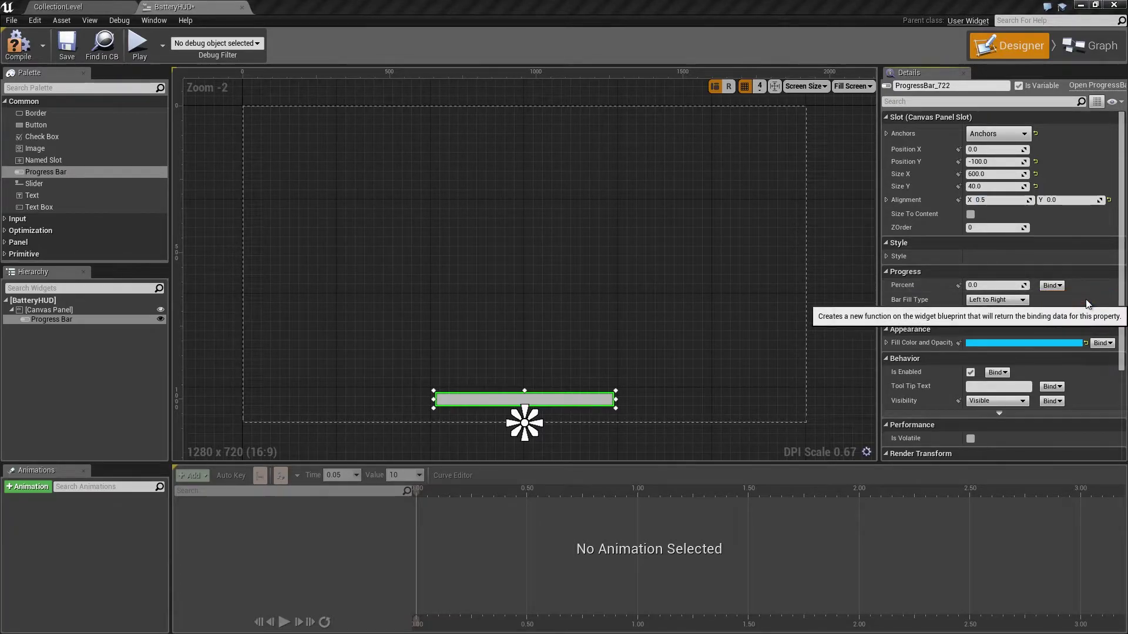
- Create a Percent binding function and disconnect its entry node from the Return Node
{"action": "left_click", "coordinate": [1081, 297]}
{"action": "left_click_drag", "start_coordinate": [614, 364], "coordinate": [275, 252]}
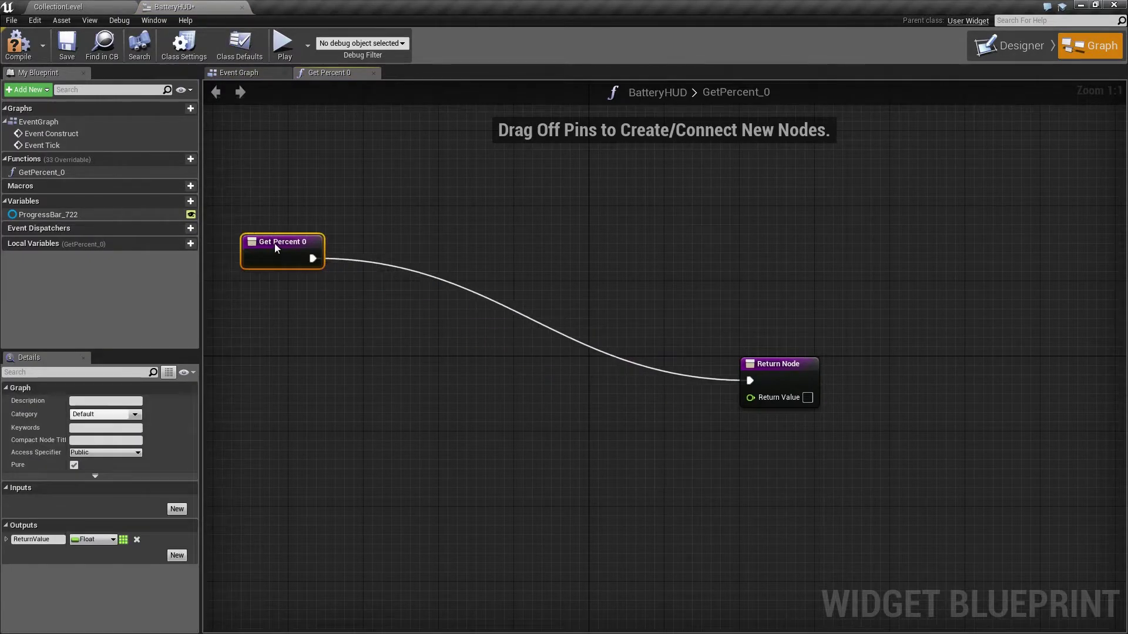
{"action": "left_click_drag", "start_coordinate": [781, 365], "coordinate": [1034, 290]}
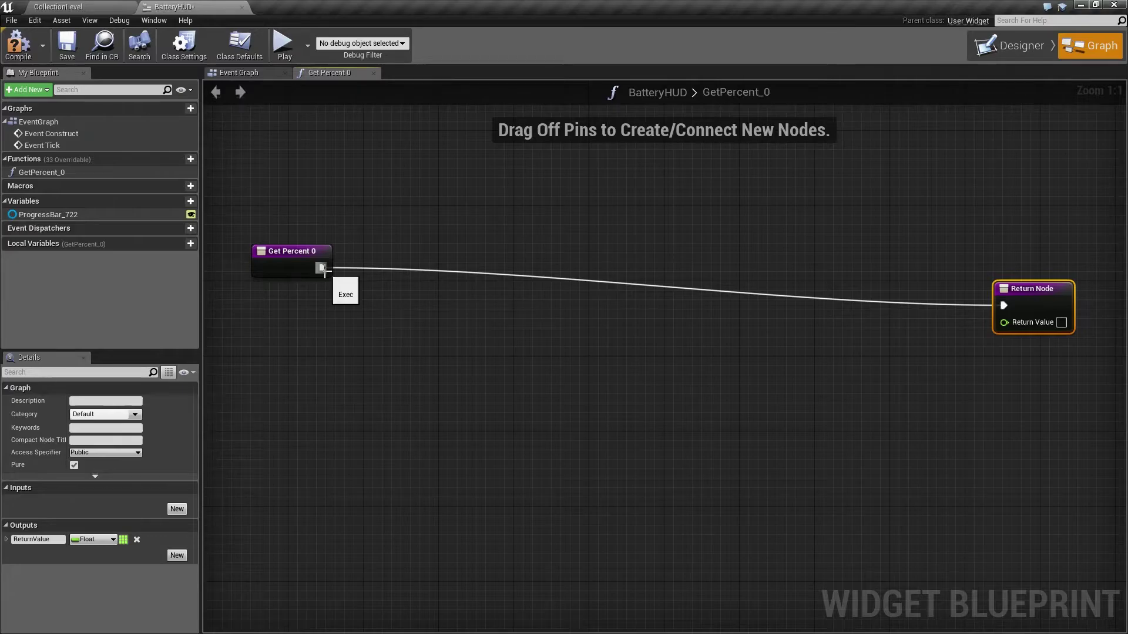
{"action": "left_click", "coordinate": [323, 268], "text": "alt"}
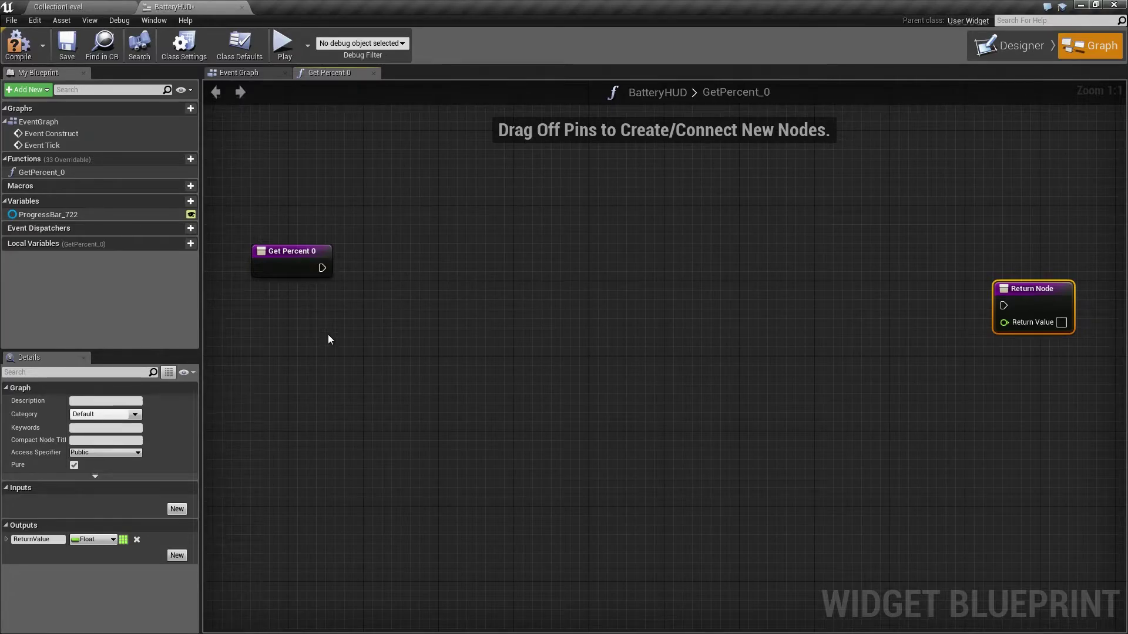
{"action": "right_click_drag", "start_coordinate": [506, 408], "coordinate": [526, 362]}
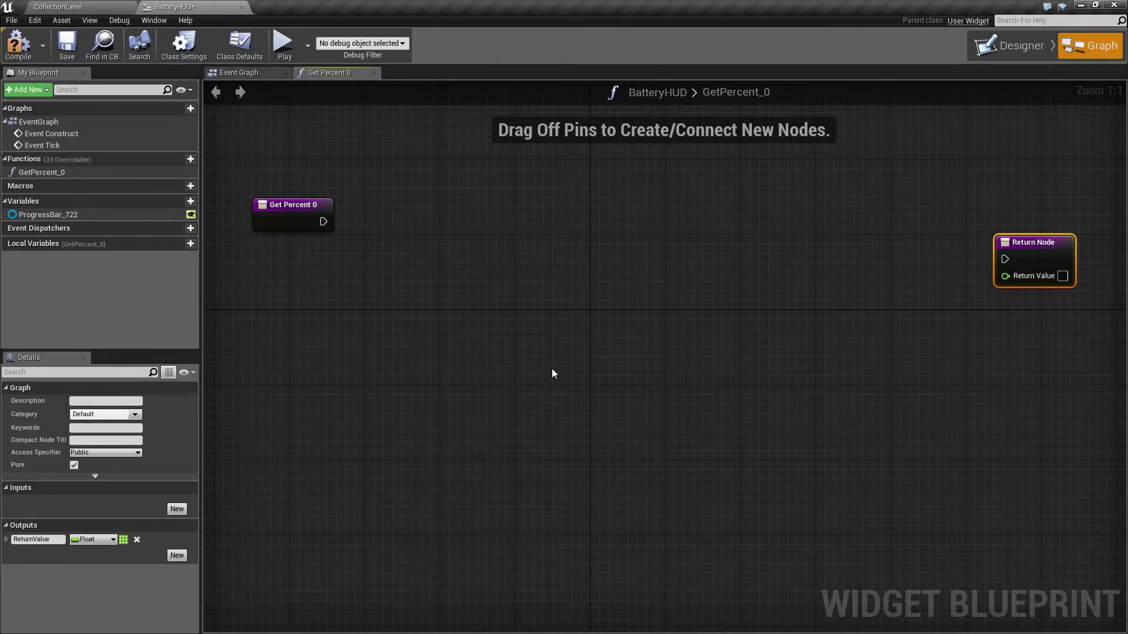
{"action": "right_click_drag", "start_coordinate": [442, 312], "coordinate": [444, 304]}
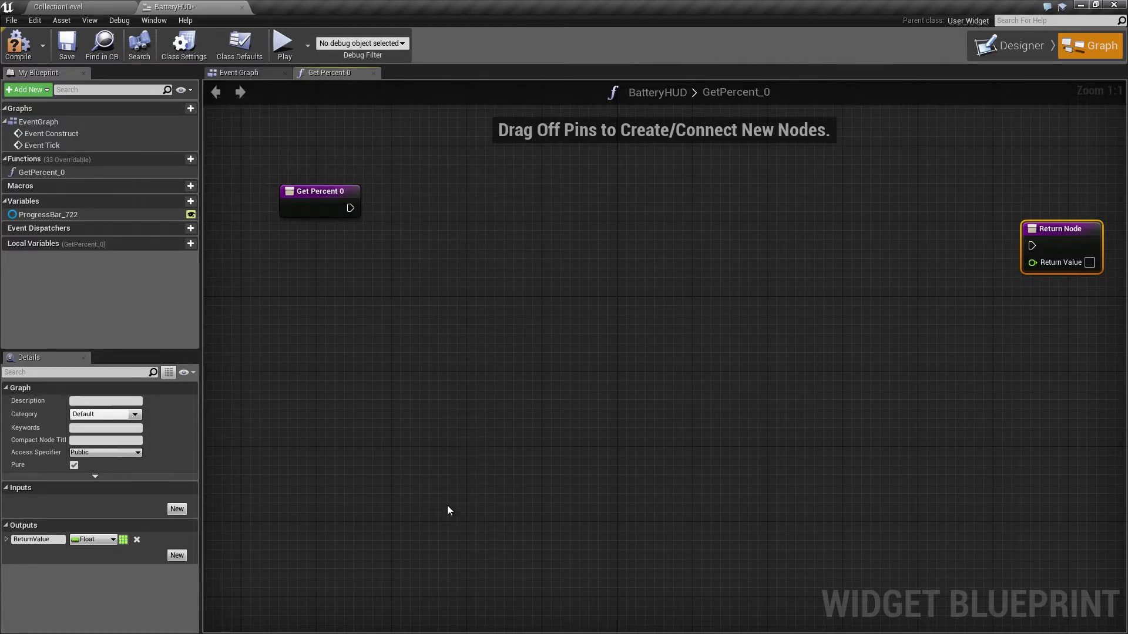
- Add a Get Player Character node to the GetPercent_0 graph
{"action": "right_click", "coordinate": [289, 282]}
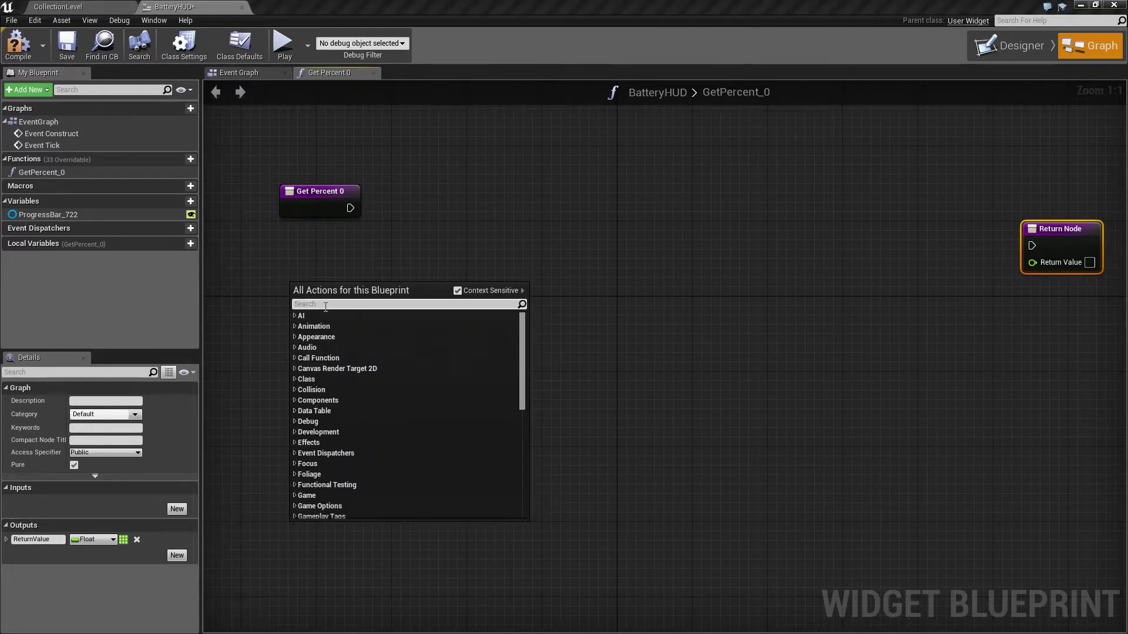
{"action": "type", "text": "get p"}
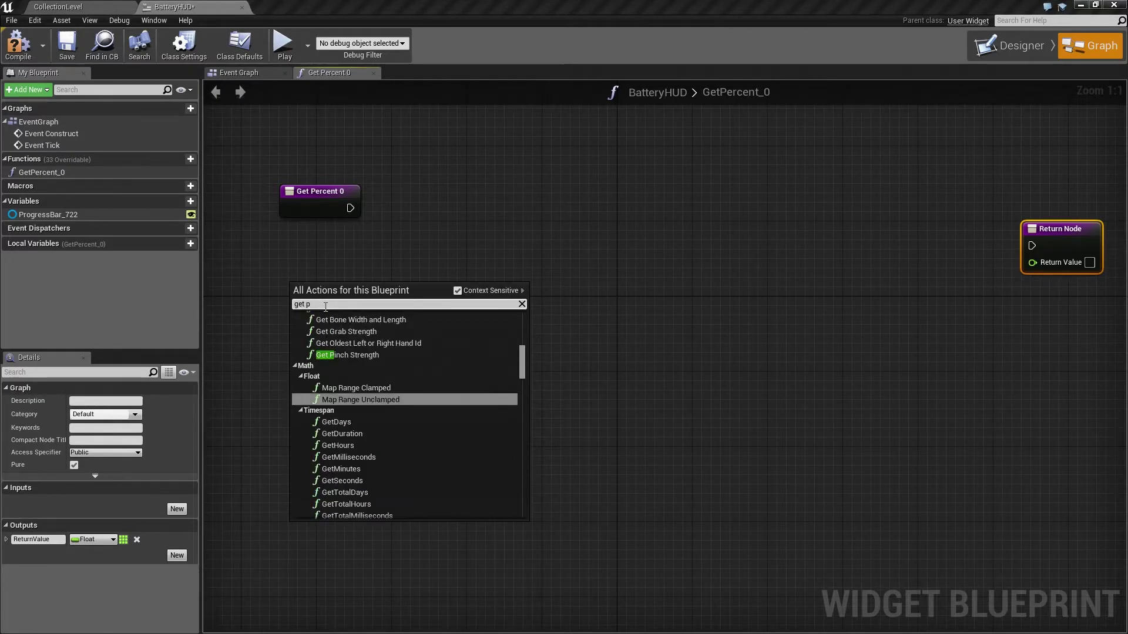
{"action": "key", "text": "BackSpace"}
{"action": "key", "text": "BackSpace"}
{"action": "type", "text": "pla"}
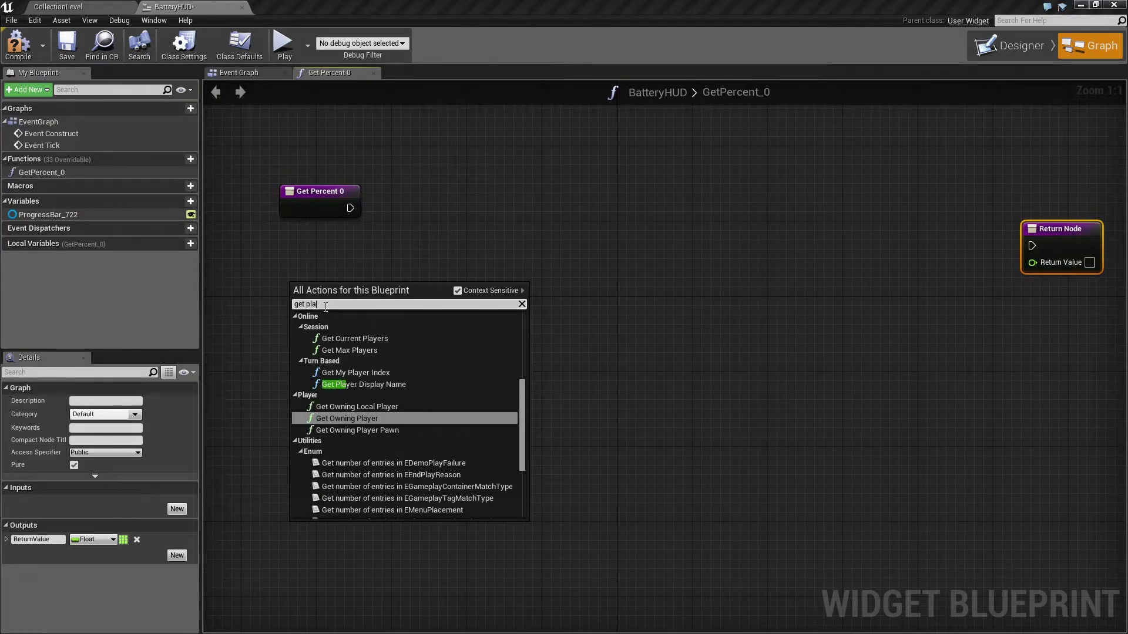
{"action": "type", "text": "yer"}
{"action": "left_click", "coordinate": [415, 335]}
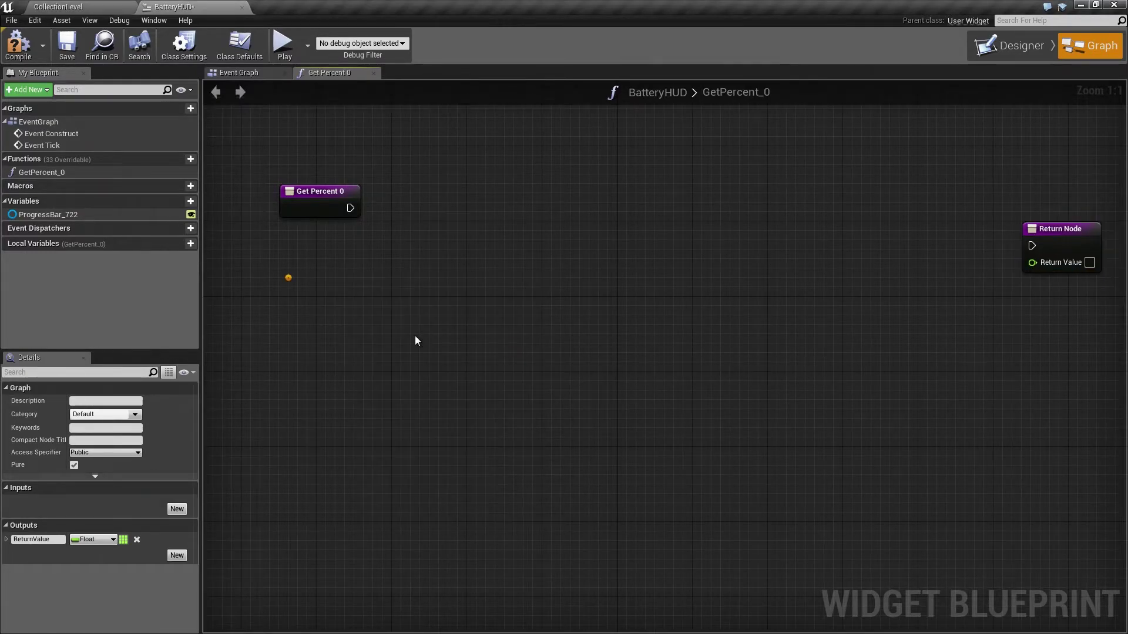
- Cast its return value to BatteryCollectorCharacter and convert it to a pure cast
{"action": "mouse_move", "coordinate": [365, 284]}
{"action": "left_mouse_down"}
{"action": "mouse_move", "coordinate": [330, 277]}
{"action": "mouse_move", "coordinate": [472, 308]}
{"action": "left_mouse_up"}
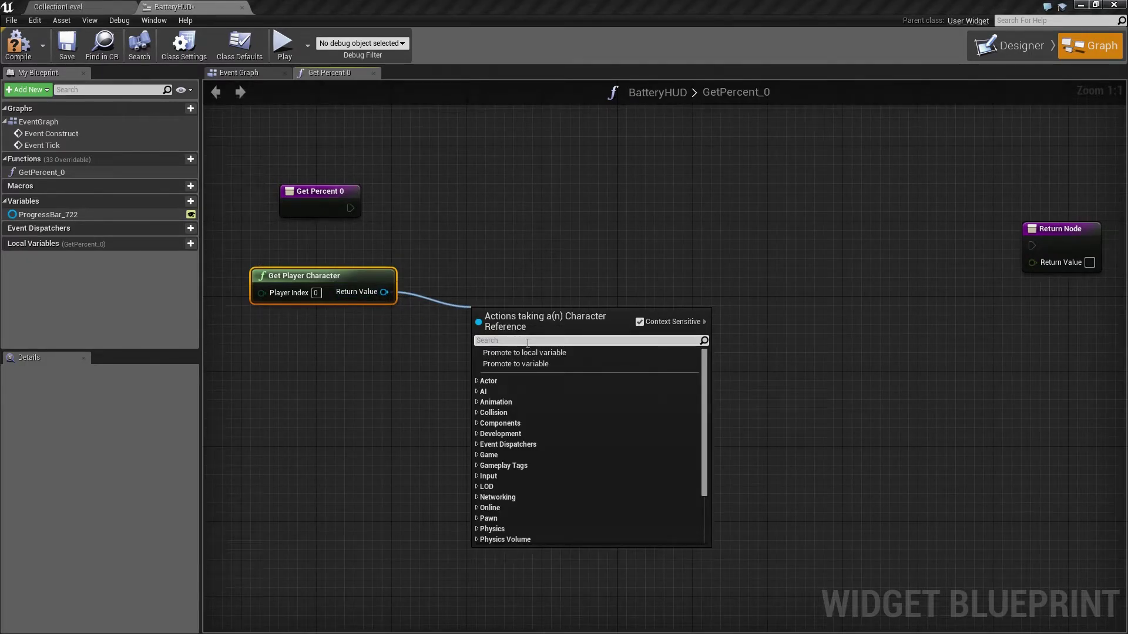
{"action": "type", "text": "bat"}
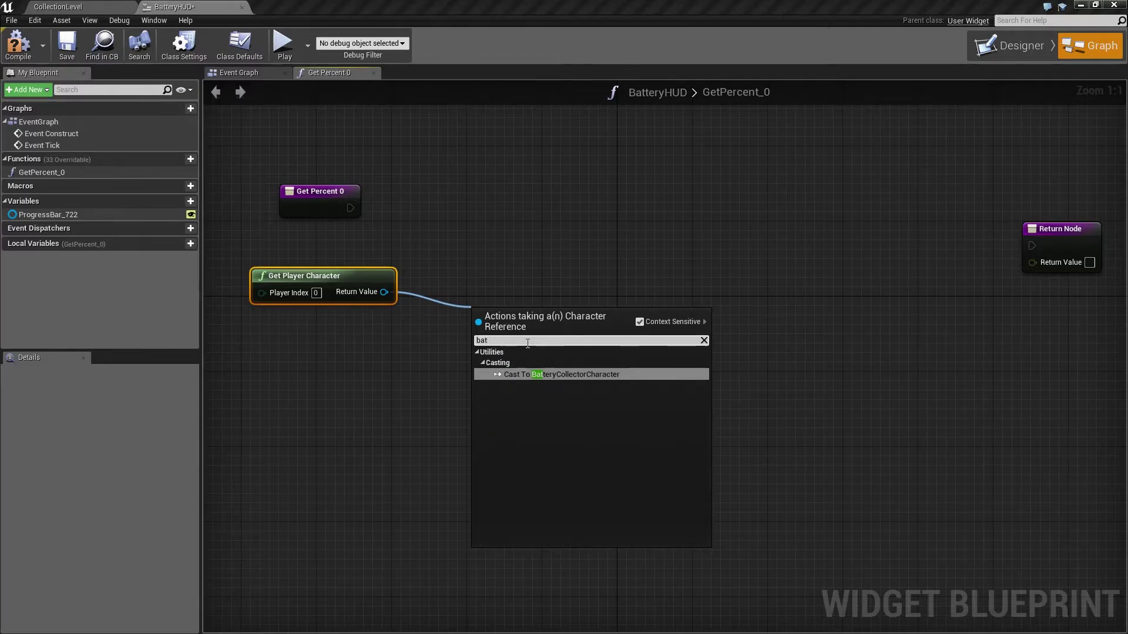
{"action": "left_click", "coordinate": [546, 374]}
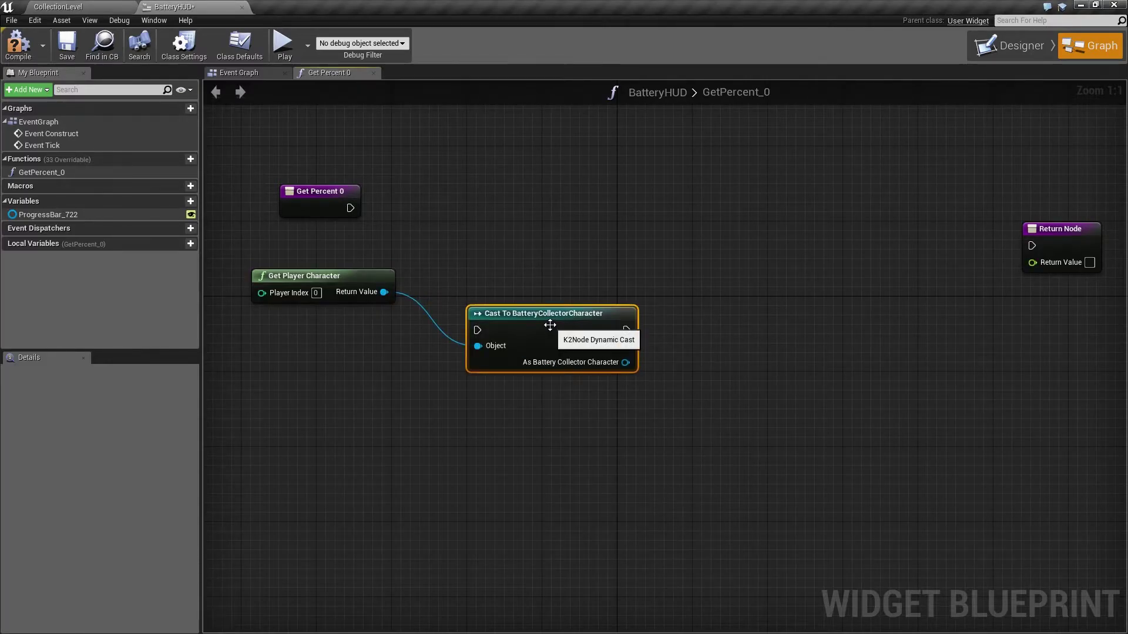
{"action": "right_click", "coordinate": [551, 329]}
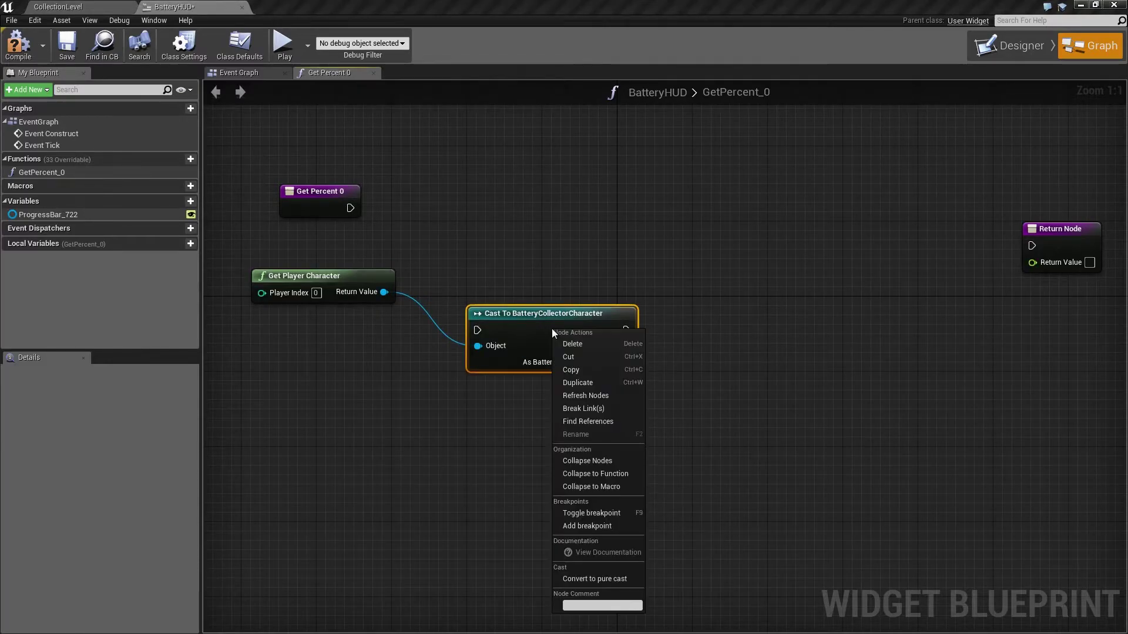
{"action": "left_click", "coordinate": [604, 580]}
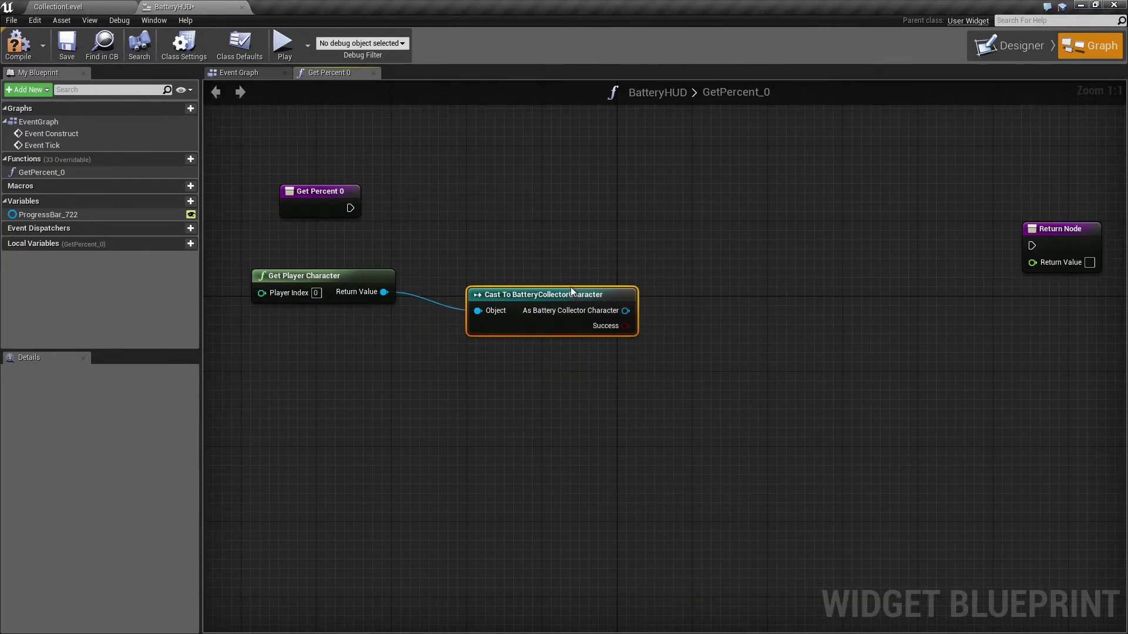
{"action": "right_click_drag", "start_coordinate": [507, 468], "coordinate": [492, 419]}
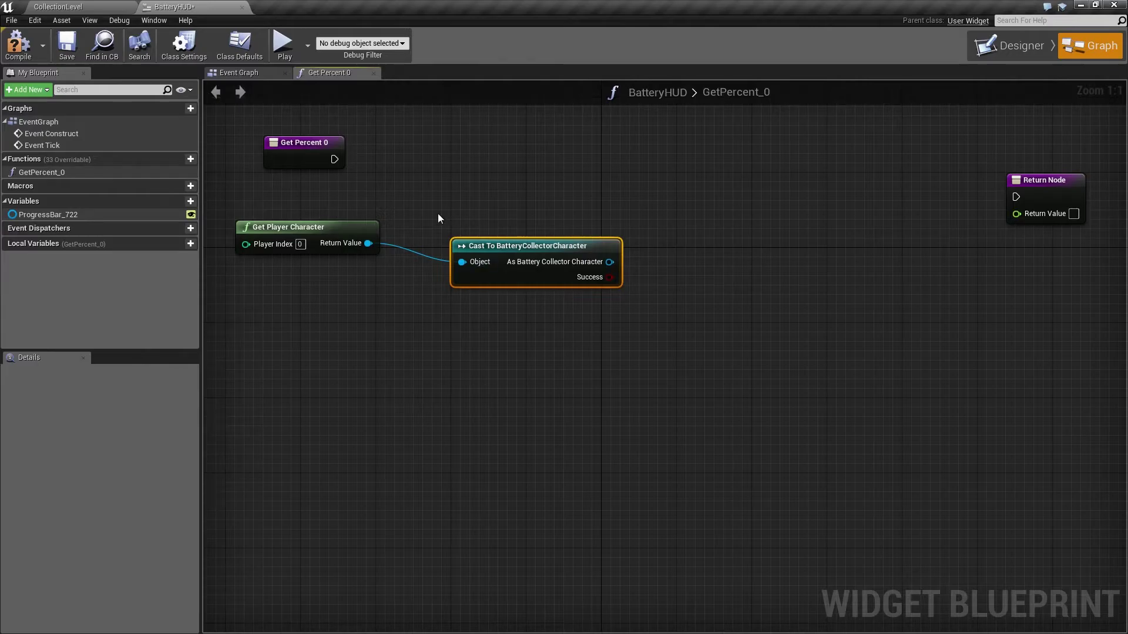
- Add a Get Game Mode node below the character cast
{"action": "right_click", "coordinate": [274, 364]}
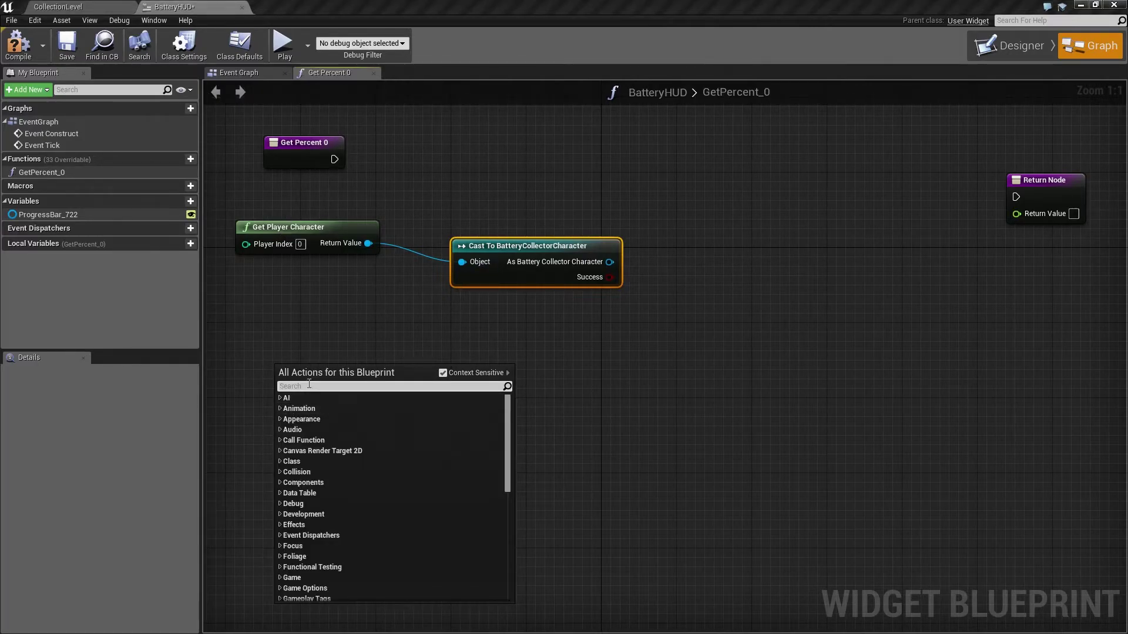
{"action": "type", "text": "get ge"}
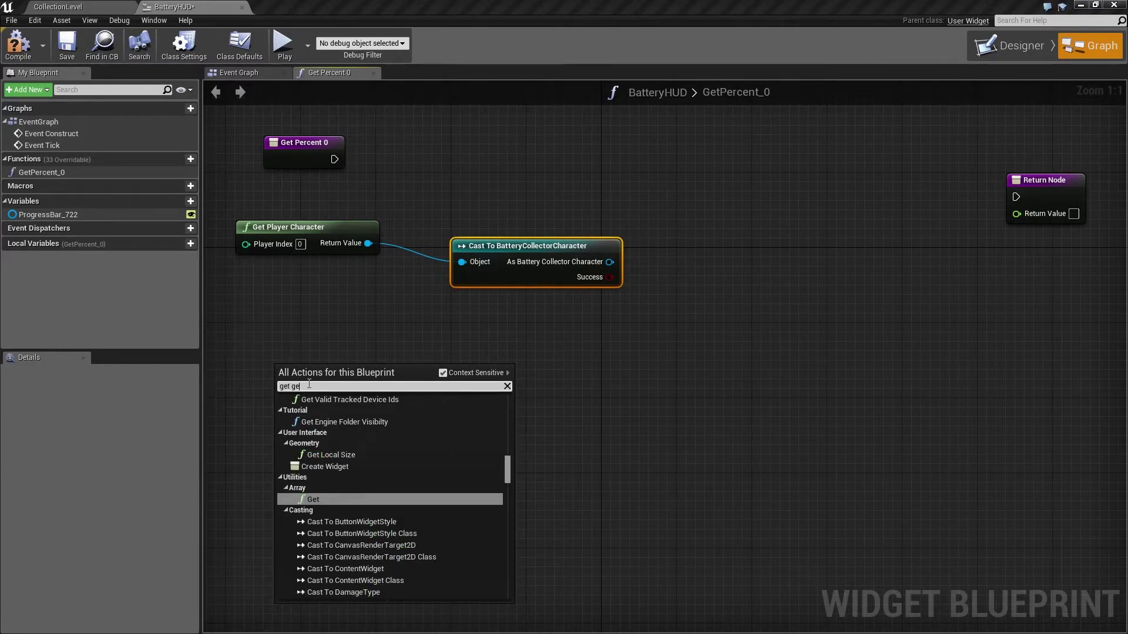
{"action": "key", "text": "BackSpace"}
{"action": "type", "text": "ame mo"}
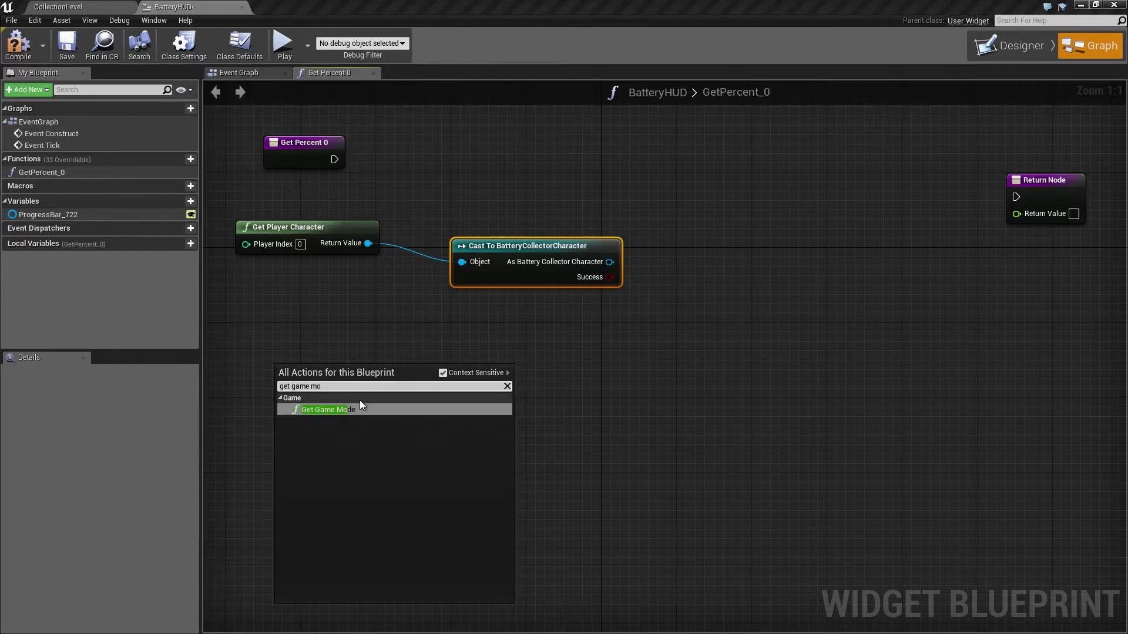
{"action": "left_click", "coordinate": [361, 409]}
- Cast its return value to BatteryCollectorGameMode as a pure cast, placed beside it
{"action": "mouse_move", "coordinate": [316, 366]}
{"action": "left_mouse_down"}
{"action": "mouse_move", "coordinate": [268, 338]}
{"action": "mouse_move", "coordinate": [440, 357]}
{"action": "left_mouse_up"}
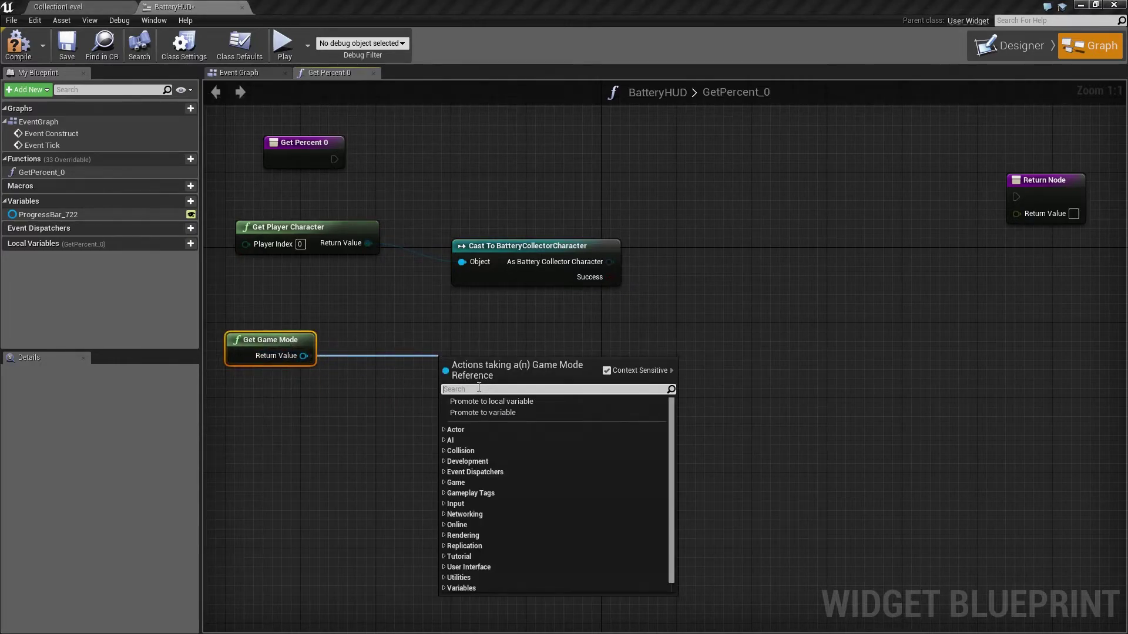
{"action": "type", "text": "bat"}
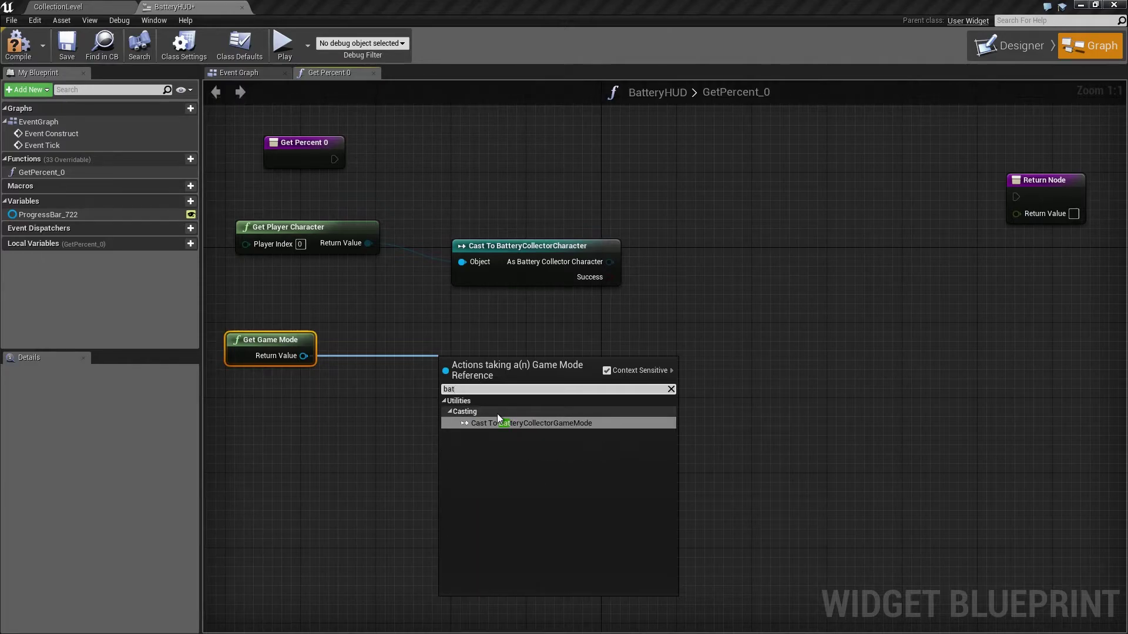
{"action": "left_click", "coordinate": [506, 422]}
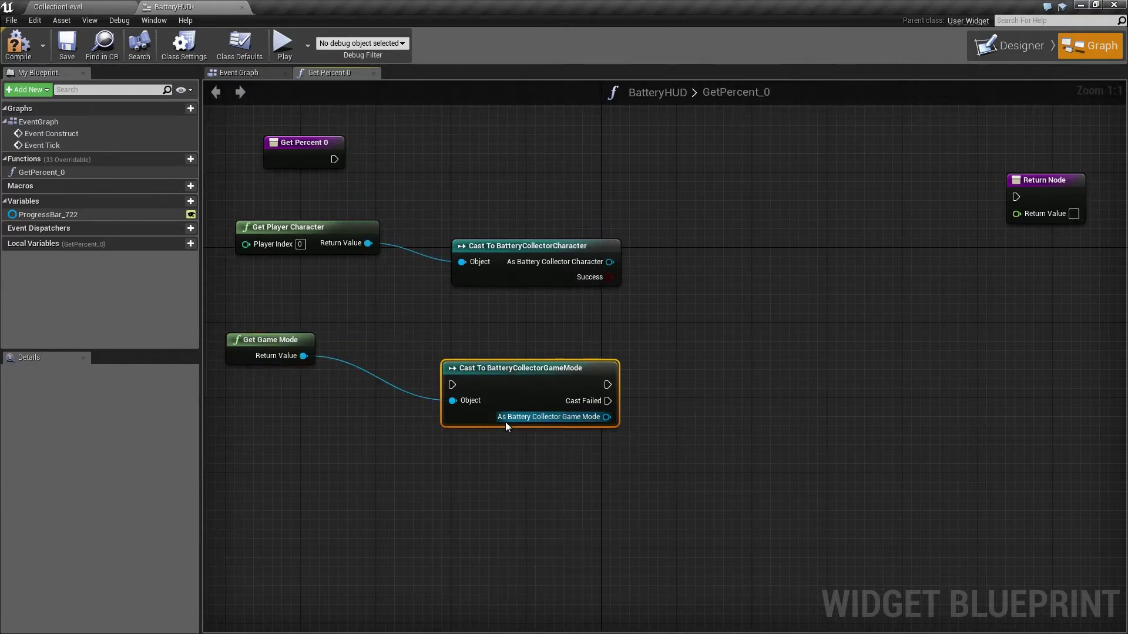
{"action": "right_click", "coordinate": [521, 381]}
{"action": "left_click", "coordinate": [581, 331]}
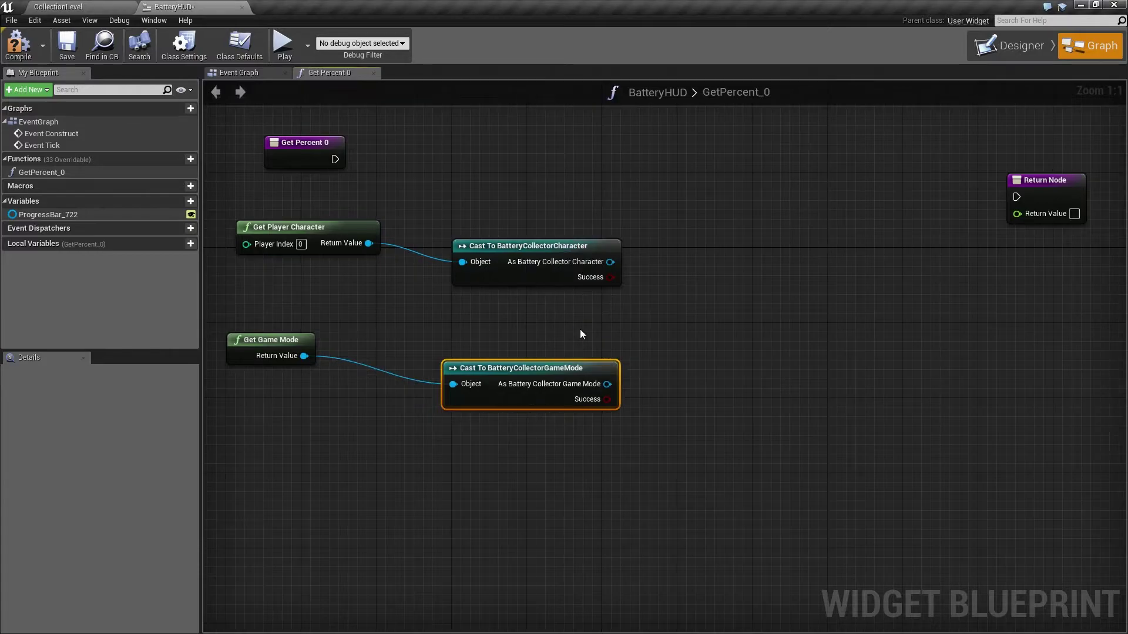
{"action": "left_click_drag", "start_coordinate": [526, 362], "coordinate": [535, 334]}
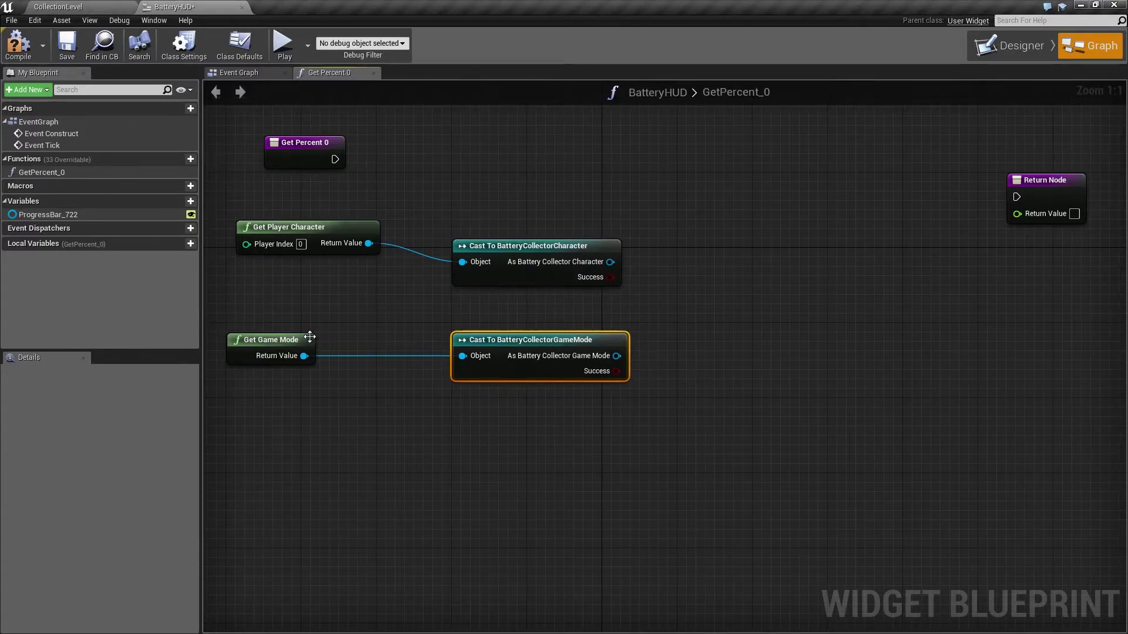
{"action": "left_click_drag", "start_coordinate": [305, 339], "coordinate": [362, 330]}
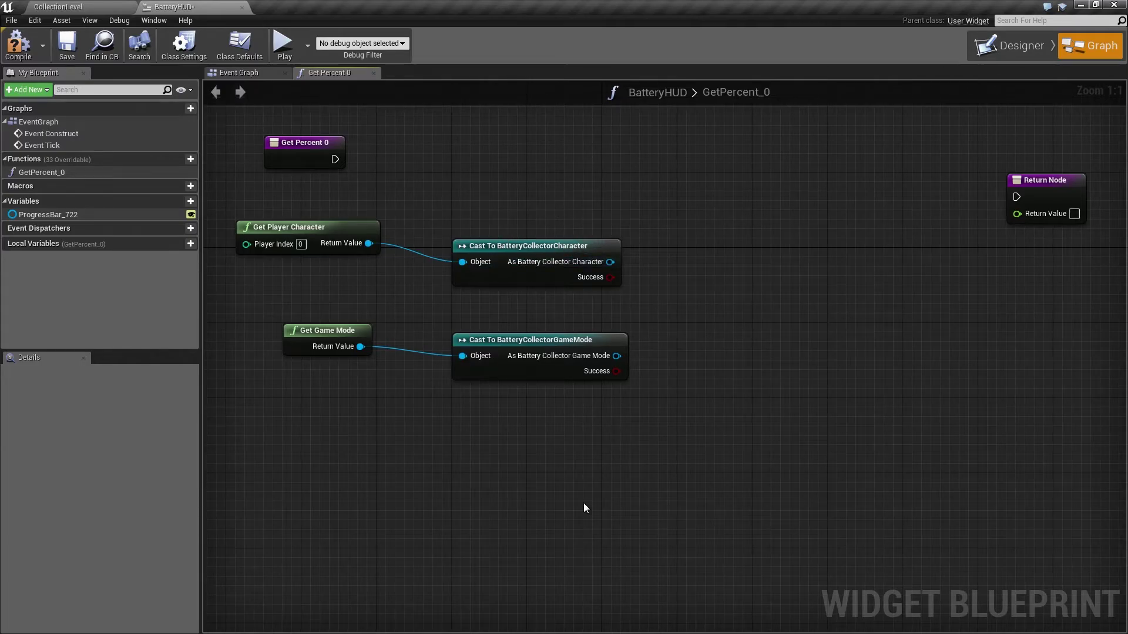
{"action": "right_click_drag", "start_coordinate": [828, 435], "coordinate": [756, 451]}
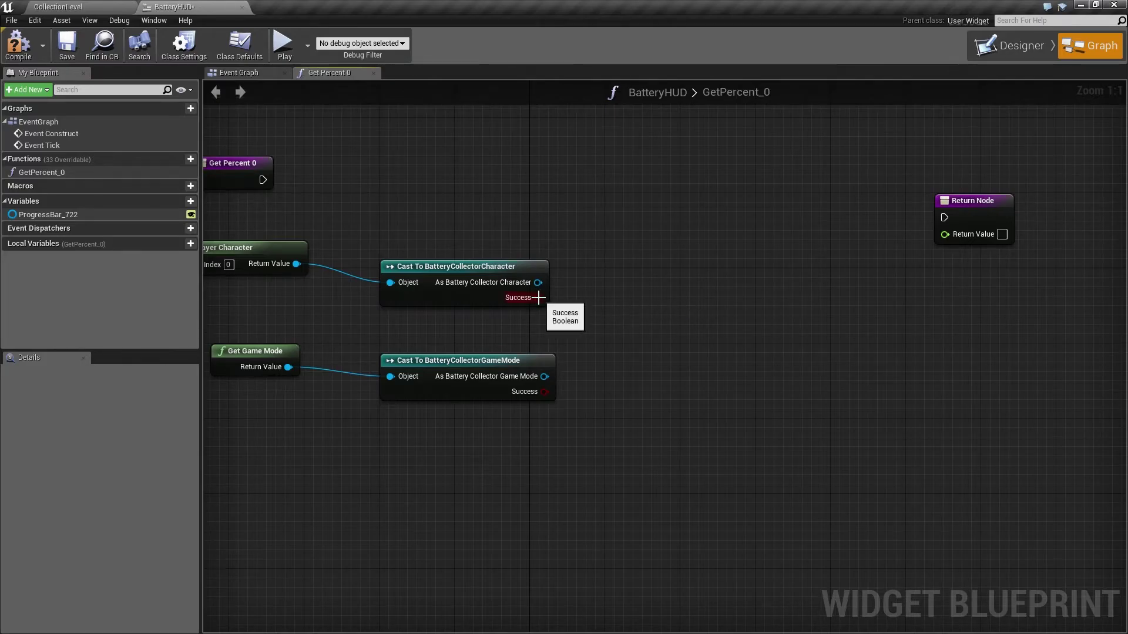
{"action": "left_click_drag", "start_coordinate": [538, 298], "coordinate": [622, 336]}
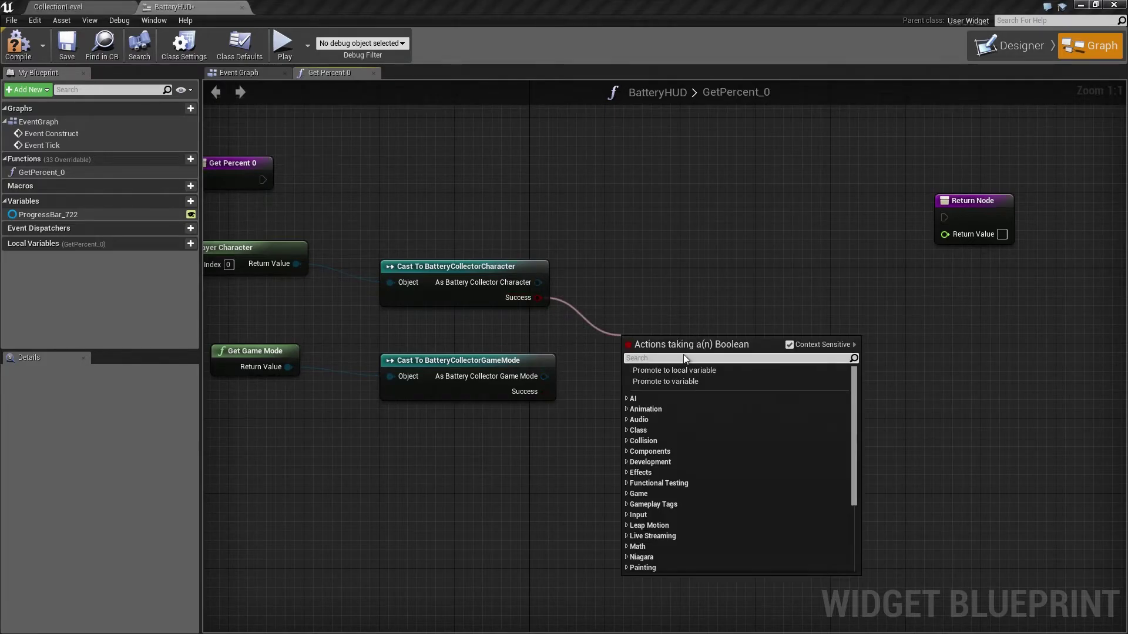
{"action": "type", "text": "b"}
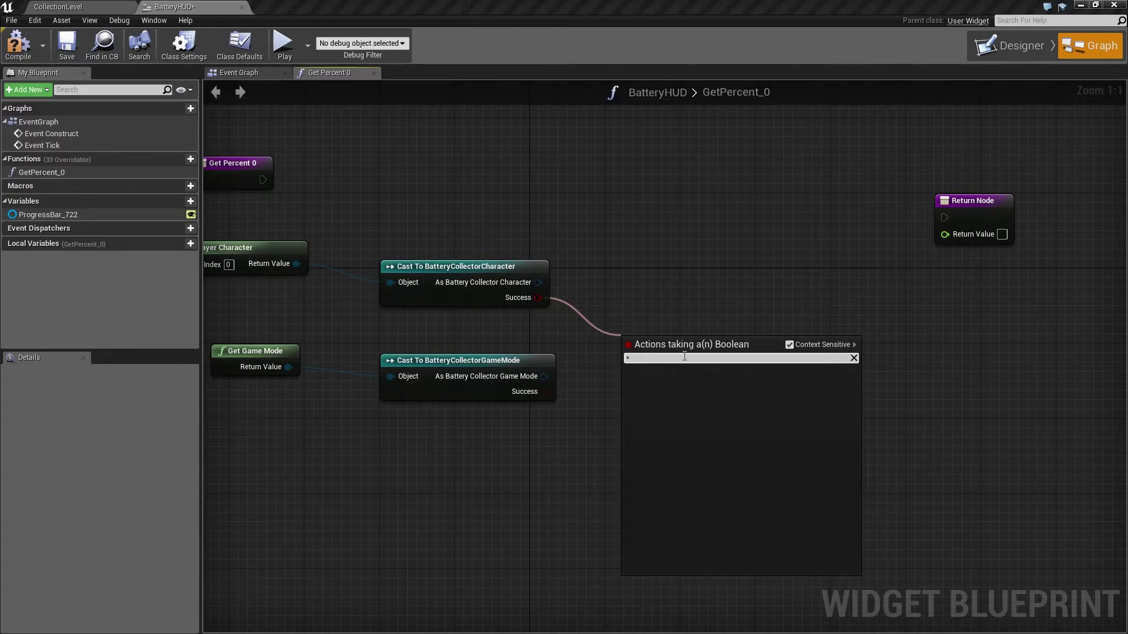
{"action": "type", "text": "ul"}
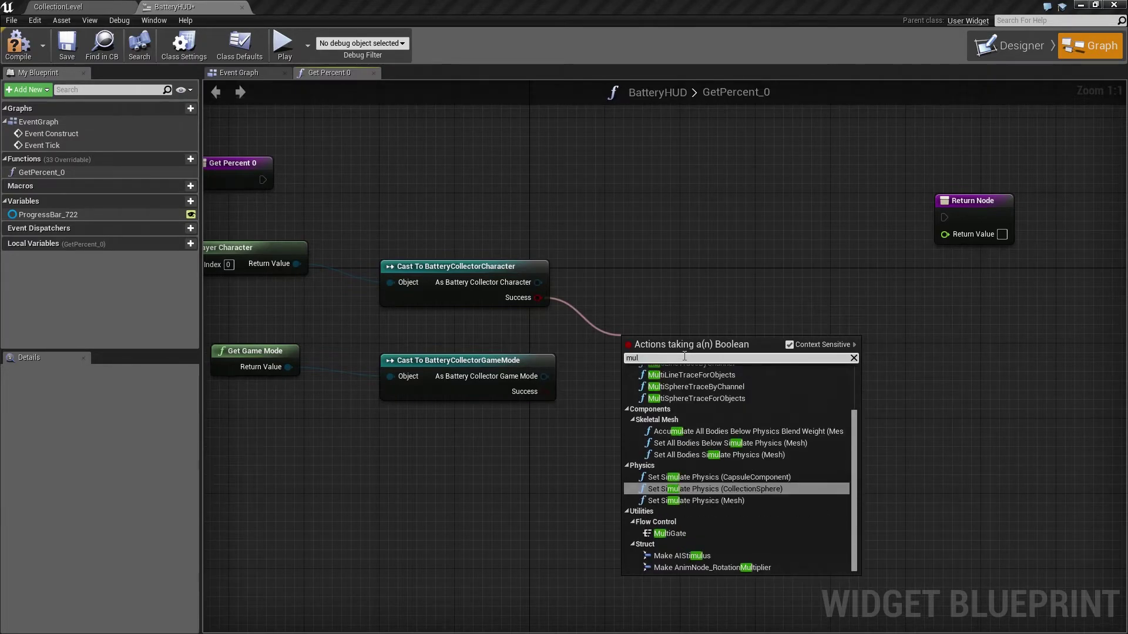
{"action": "type", "text": "t"}
{"action": "key", "text": "BackSpace"}
{"action": "key", "text": "BackSpace"}
{"action": "key", "text": "BackSpace"}
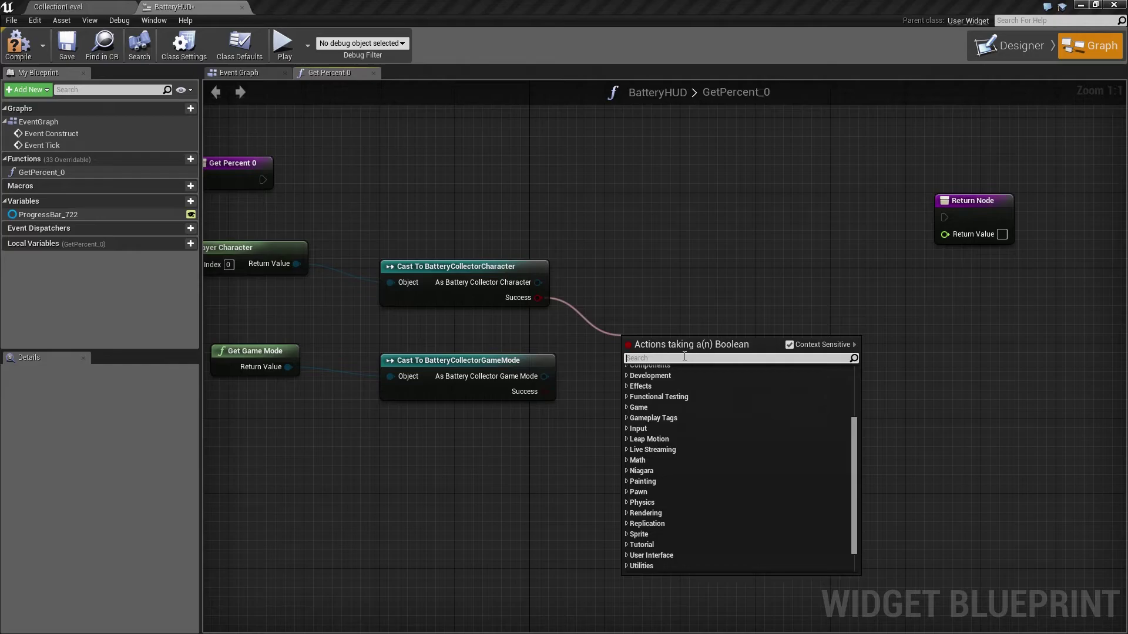
{"action": "left_click", "coordinate": [608, 299]}
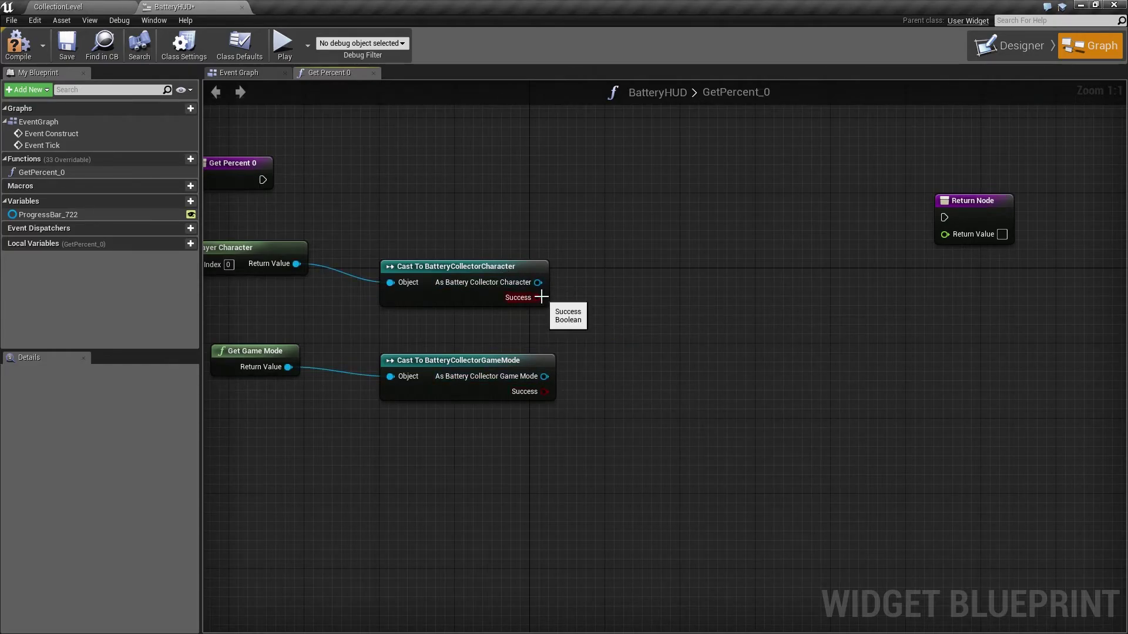
{"action": "right_click", "coordinate": [498, 274]}
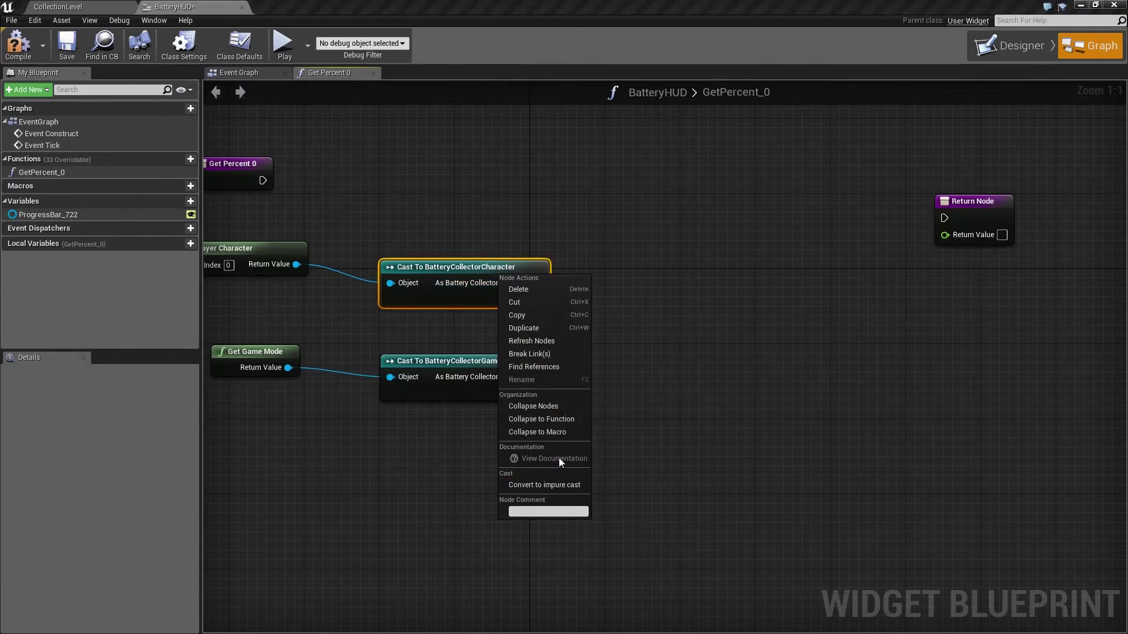
{"action": "left_click", "coordinate": [663, 227]}
{"action": "right_click_drag", "start_coordinate": [584, 222], "coordinate": [625, 289]}
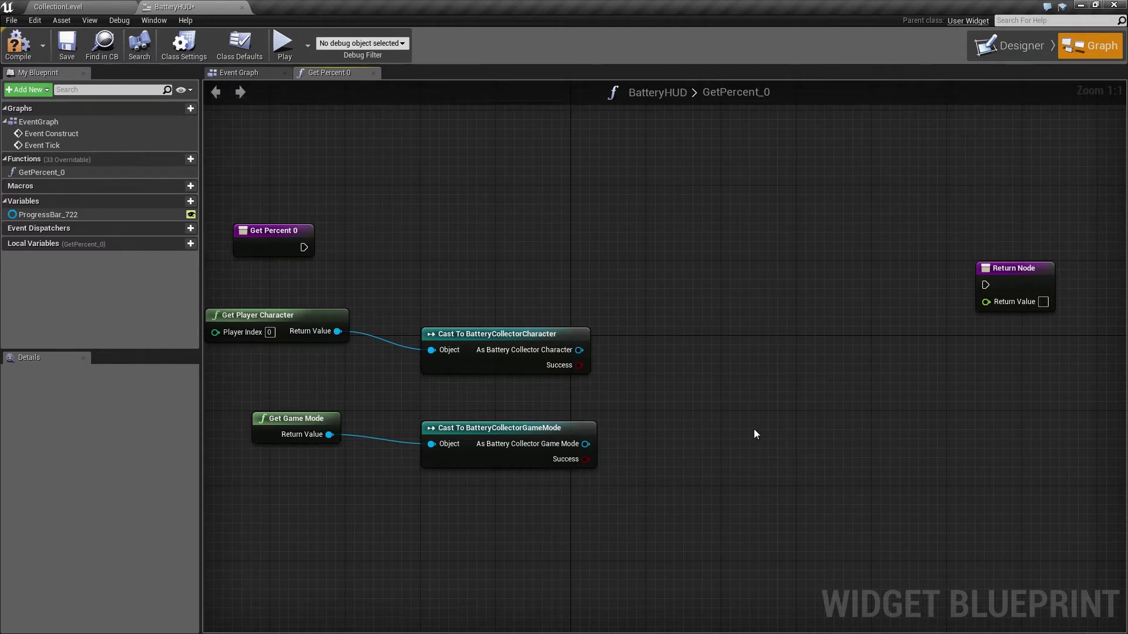
- Add Get Current Power fed by the BatteryCollectorCharacter cast
{"action": "mouse_move", "coordinate": [756, 433]}
{"action": "right_mouse_down"}
{"action": "mouse_move", "coordinate": [725, 443]}
{"action": "mouse_move", "coordinate": [761, 431]}
{"action": "right_mouse_up"}
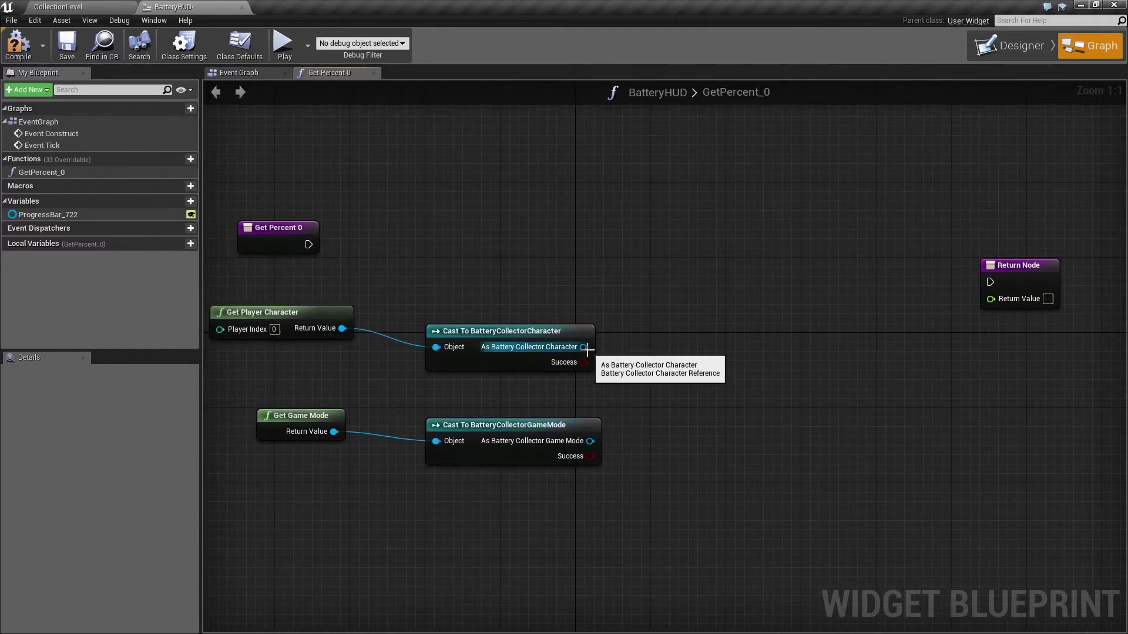
{"action": "left_click_drag", "start_coordinate": [584, 348], "coordinate": [735, 328]}
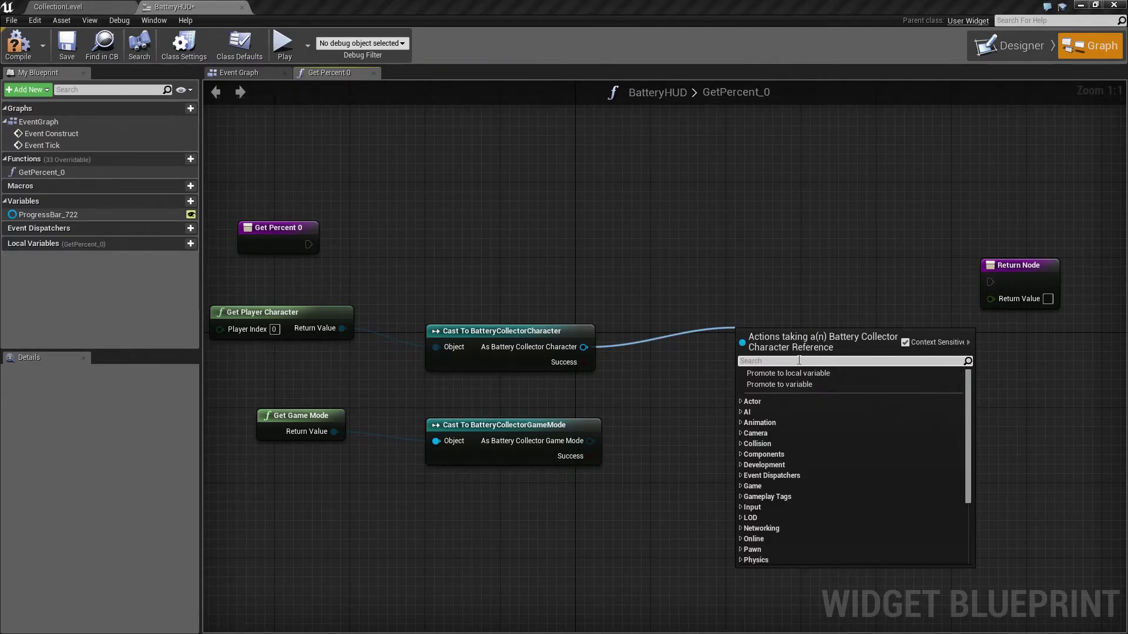
{"action": "type", "text": "get cu"}
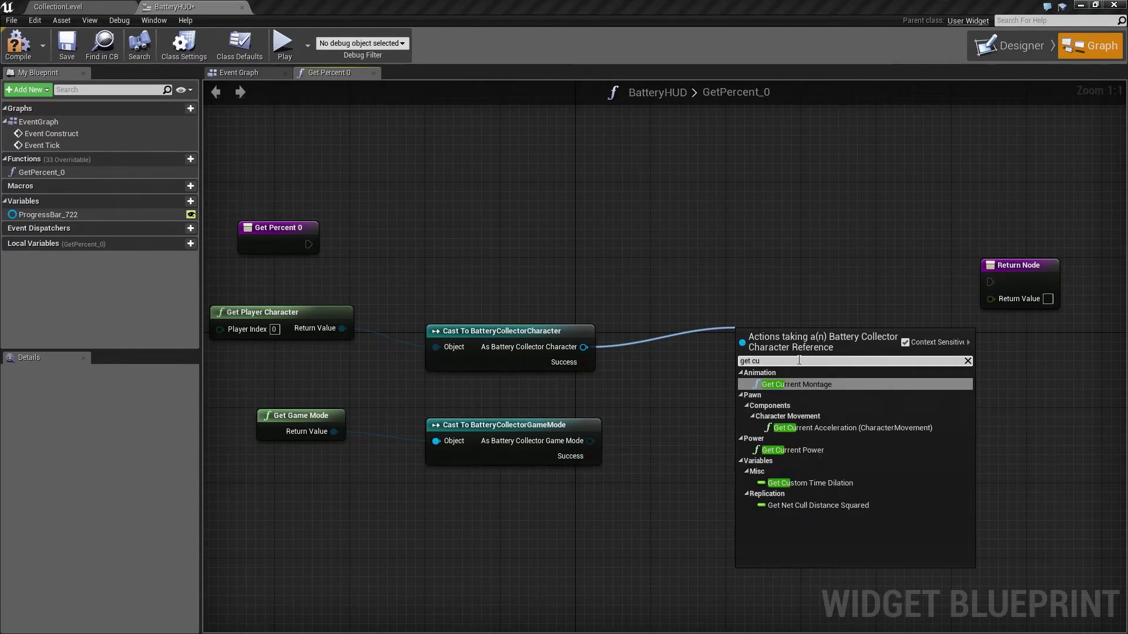
{"action": "left_click", "coordinate": [799, 450]}
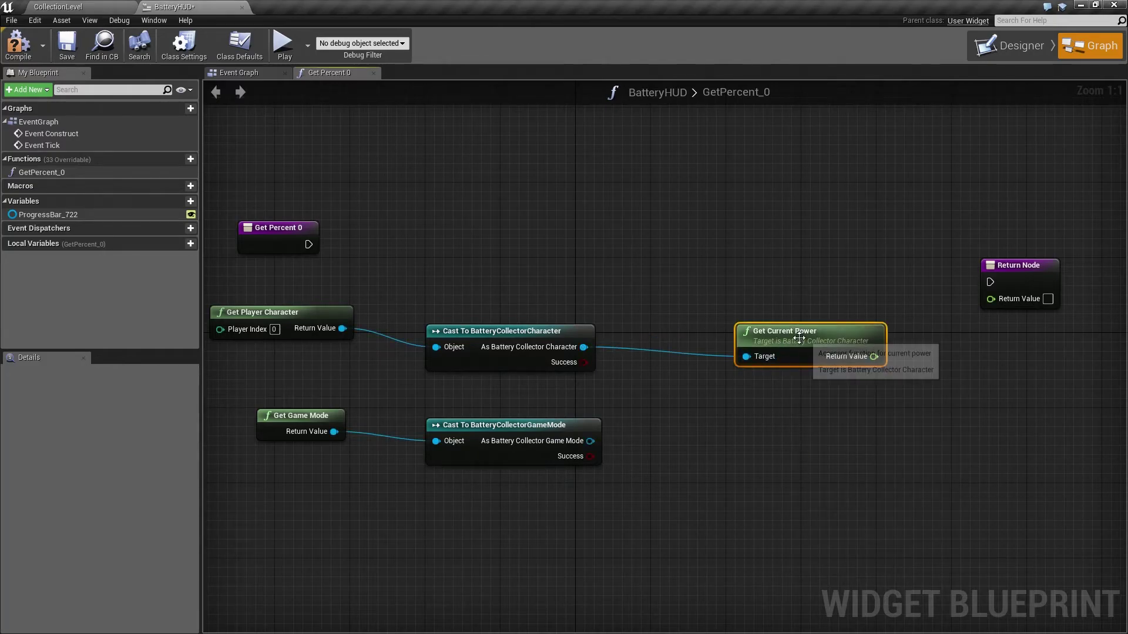
{"action": "left_click_drag", "start_coordinate": [794, 339], "coordinate": [710, 340]}
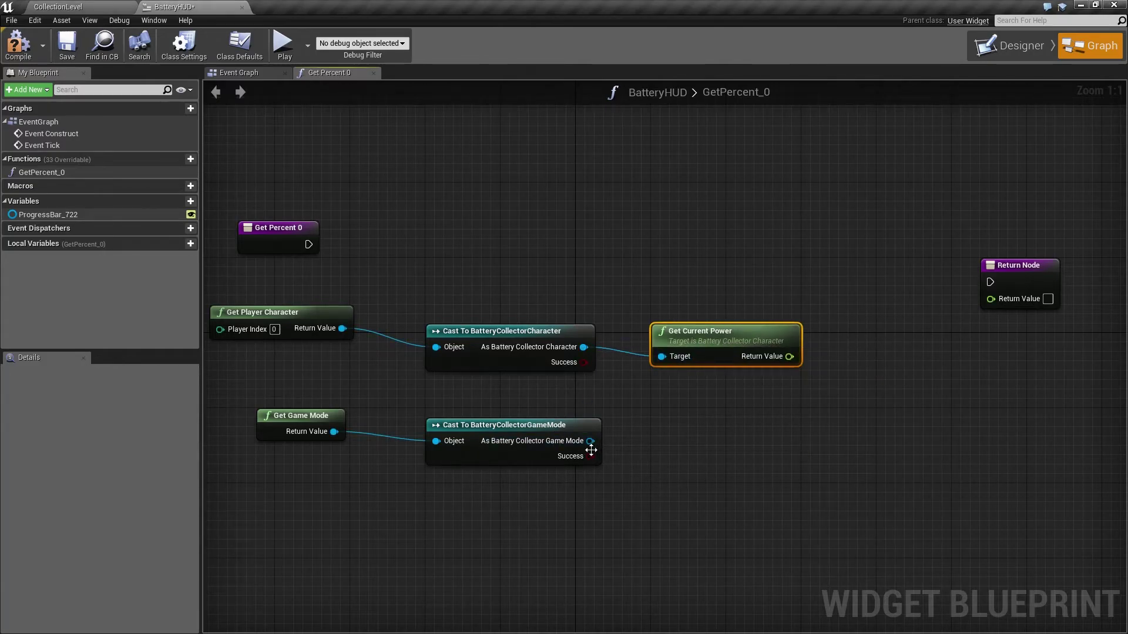
- Add Get Power to Win fed by the BatteryCollectorGameMode cast
{"action": "left_click_drag", "start_coordinate": [590, 442], "coordinate": [667, 423]}
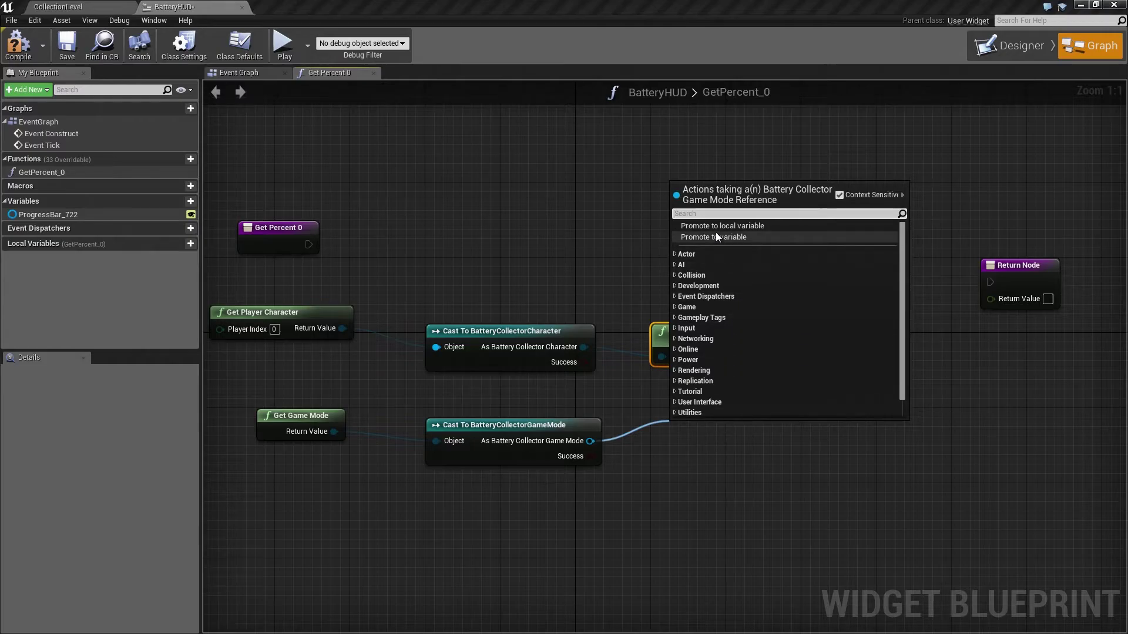
{"action": "type", "text": "get pow"}
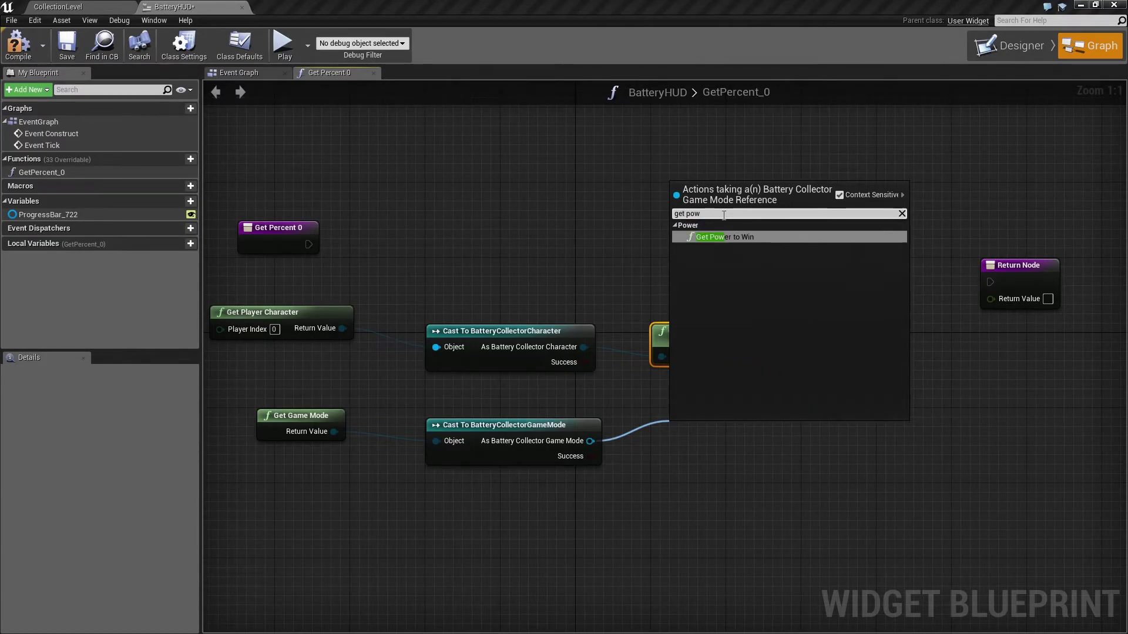
{"action": "left_click", "coordinate": [735, 236]}
{"action": "left_click_drag", "start_coordinate": [757, 435], "coordinate": [728, 426]}
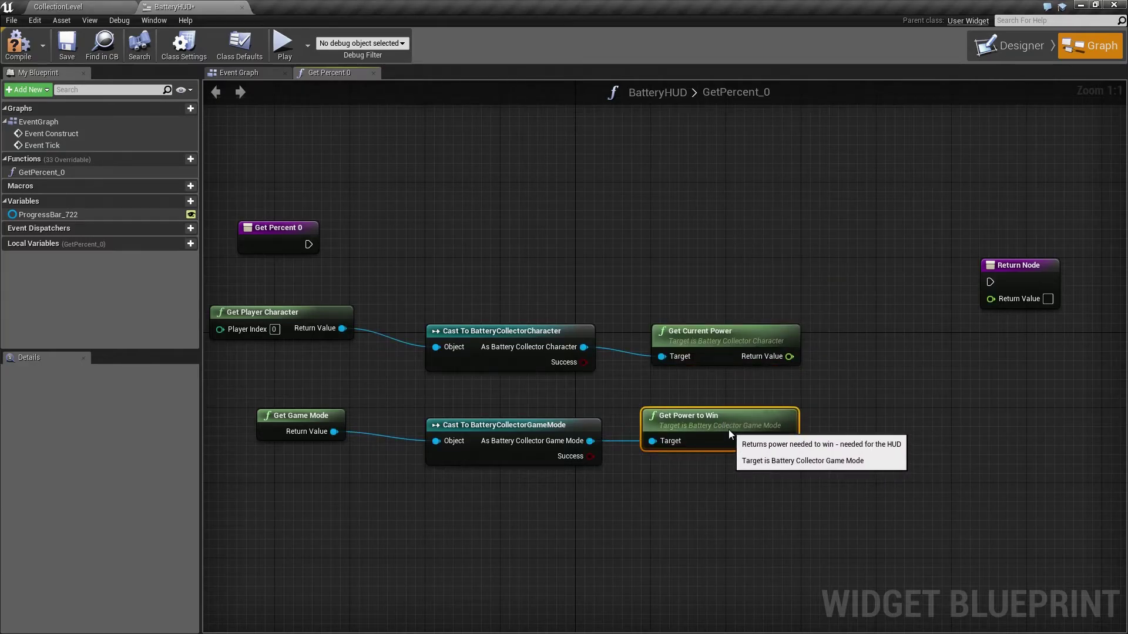
- Return current power divided by power to win, wire the exec, then compile and save BatteryHUD
{"action": "left_click_drag", "start_coordinate": [789, 357], "coordinate": [856, 385]}
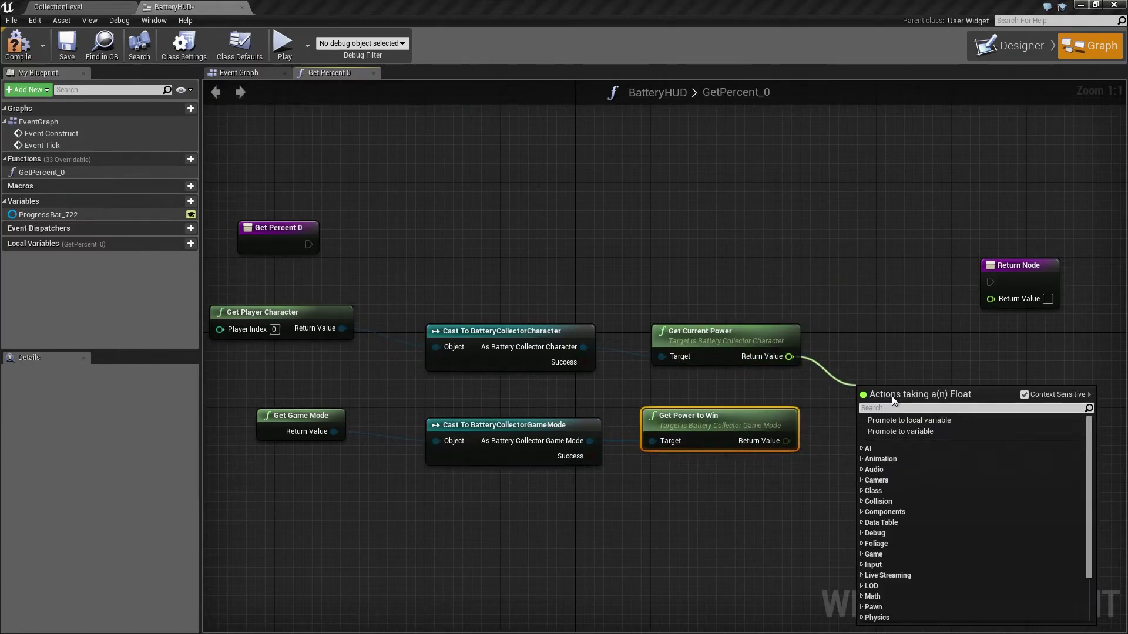
{"action": "type", "text": "/"}
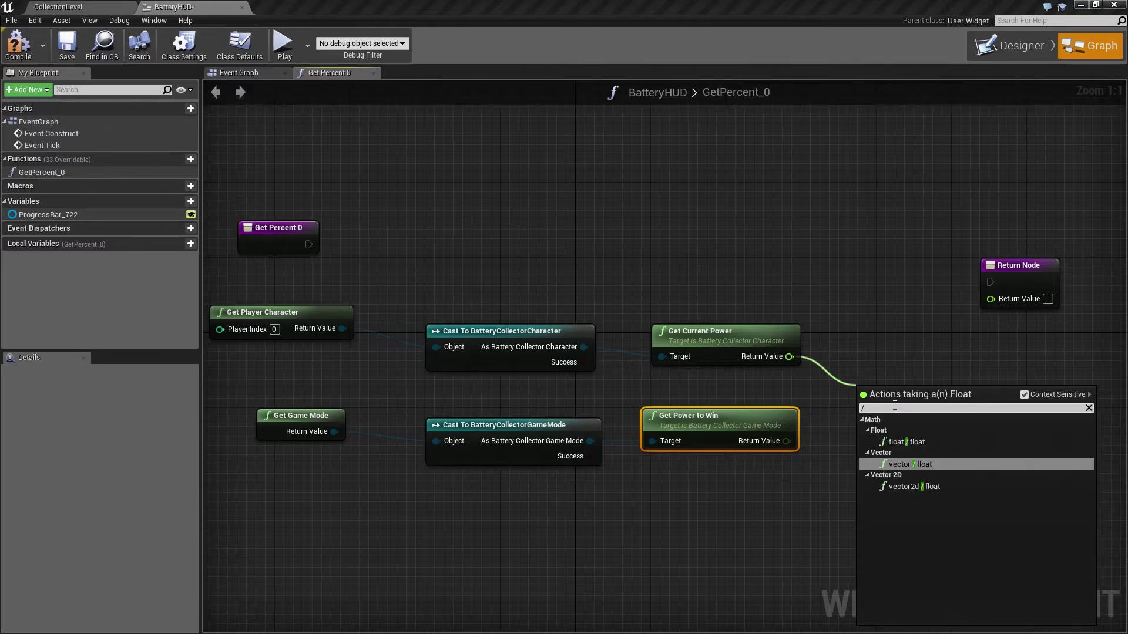
{"action": "left_click", "coordinate": [914, 447]}
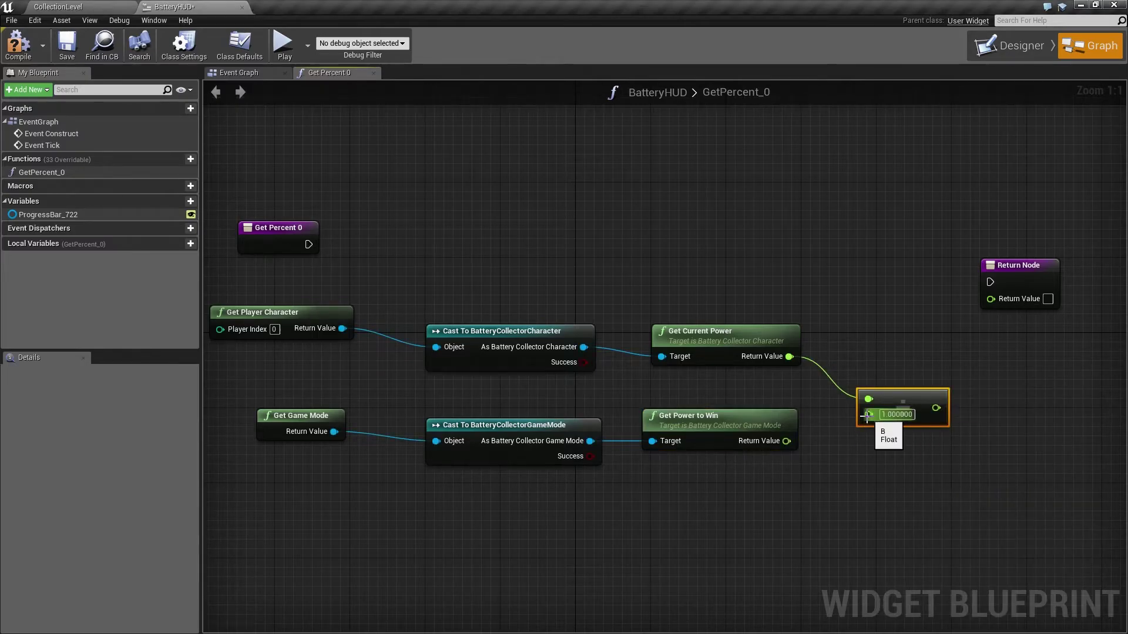
{"action": "mouse_move", "coordinate": [869, 414]}
{"action": "left_mouse_down"}
{"action": "mouse_move", "coordinate": [822, 454]}
{"action": "mouse_move", "coordinate": [785, 454]}
{"action": "mouse_move", "coordinate": [786, 441]}
{"action": "left_mouse_up"}
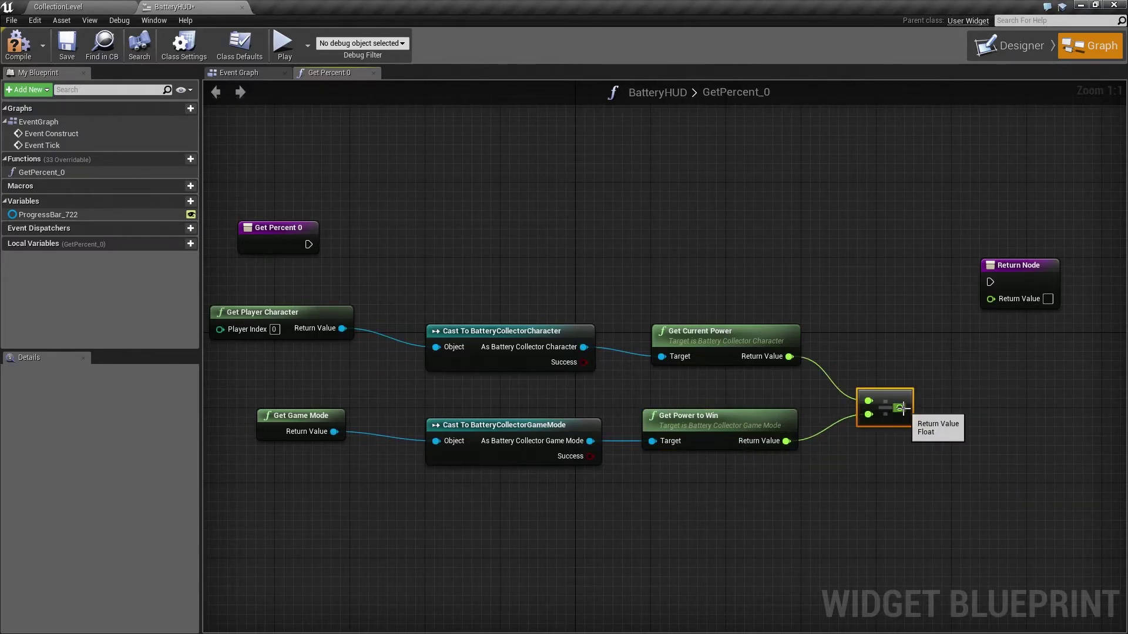
{"action": "left_click_drag", "start_coordinate": [900, 407], "coordinate": [996, 302]}
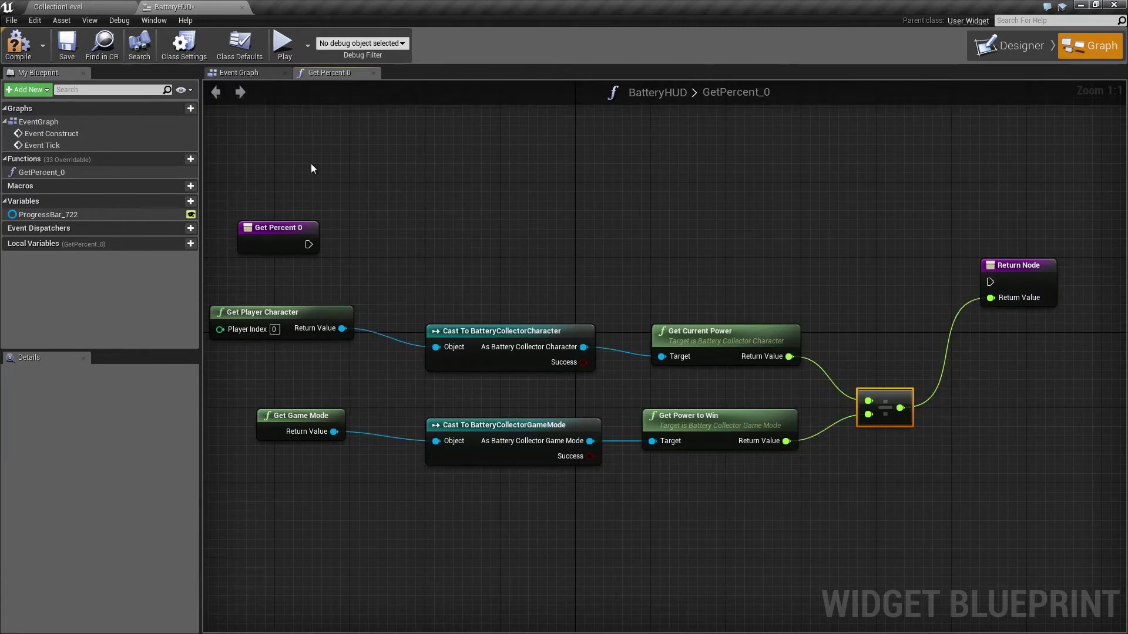
{"action": "left_click_drag", "start_coordinate": [308, 245], "coordinate": [997, 287]}
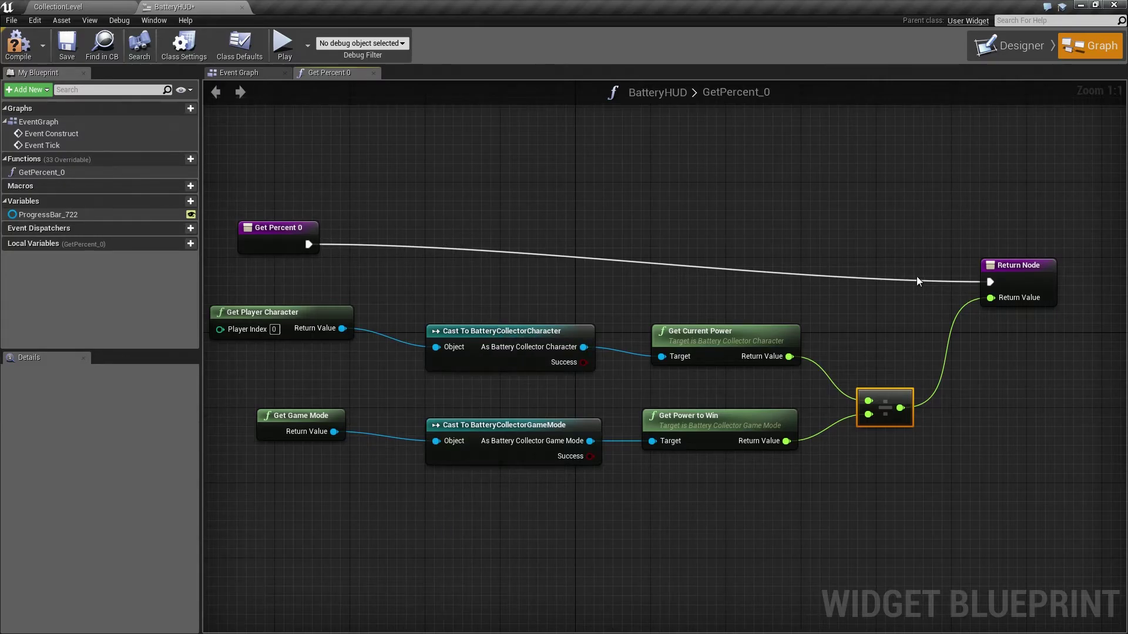
{"action": "left_click", "coordinate": [30, 57]}
{"action": "left_click", "coordinate": [73, 54]}
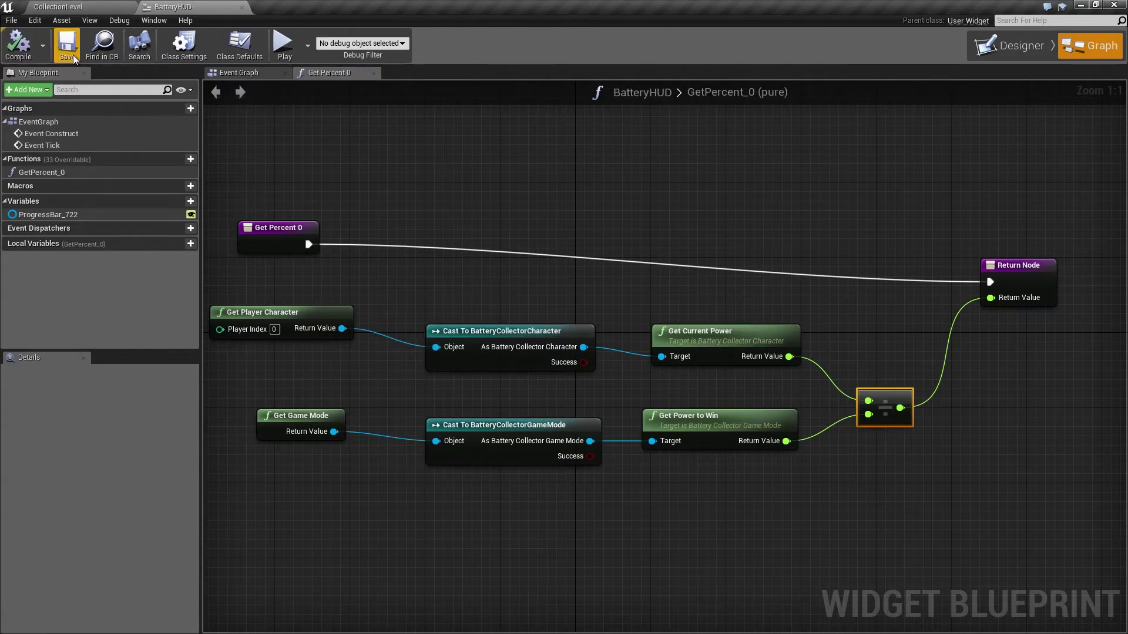
- Create a Blueprint class named GameMode_BP with BatteryCollectorGameMode as its parent
{"action": "left_click", "coordinate": [72, 7]}
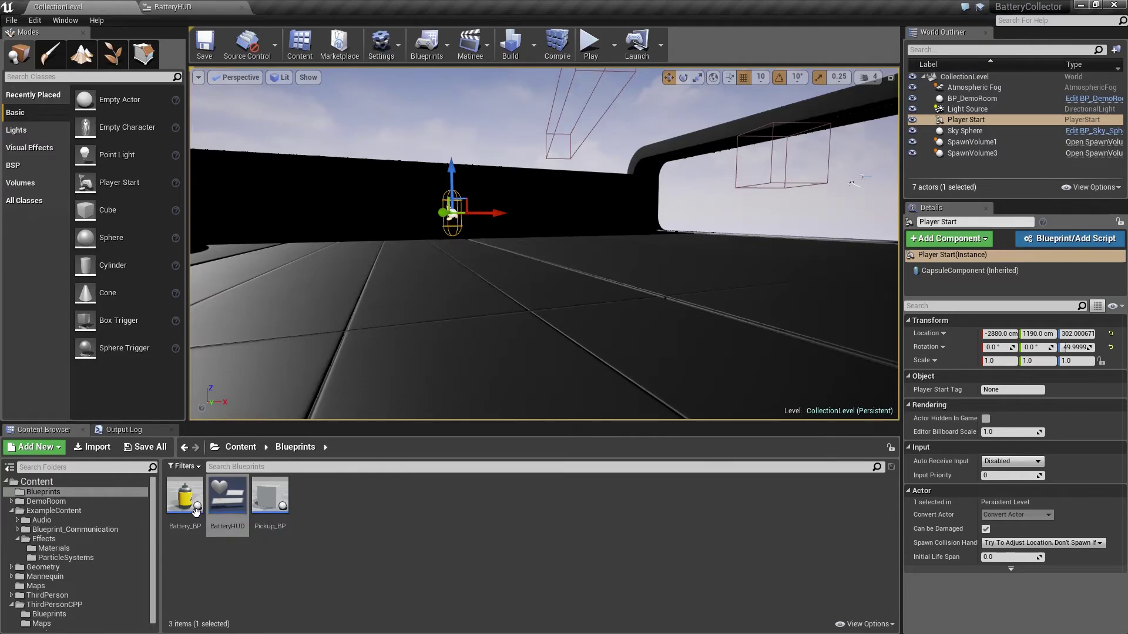
{"action": "right_click", "coordinate": [341, 503]}
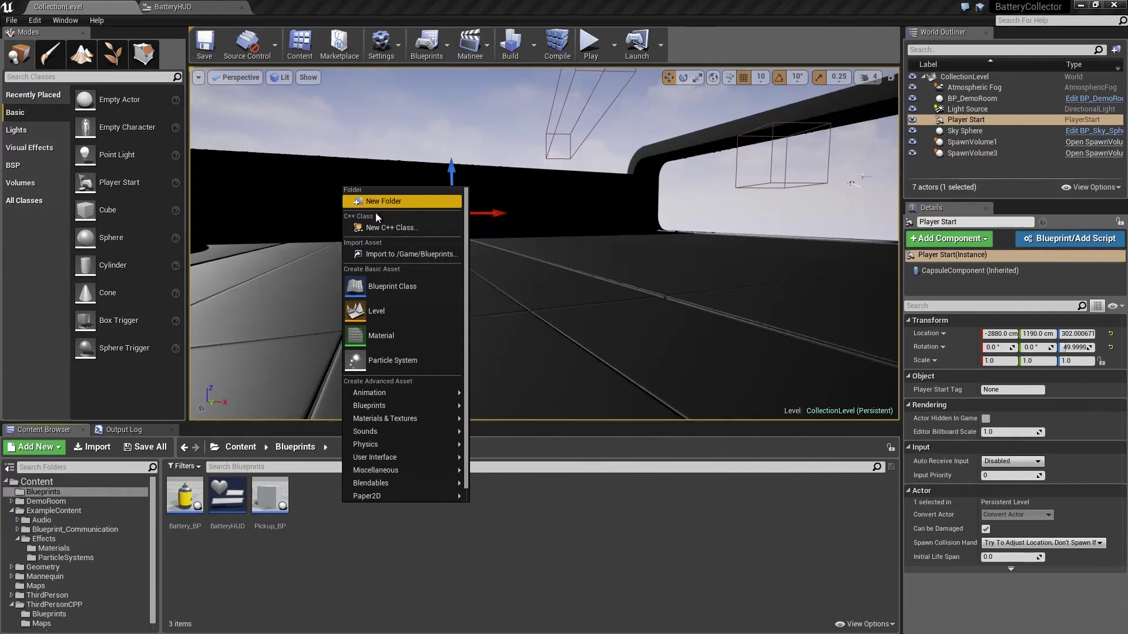
{"action": "left_click", "coordinate": [376, 285]}
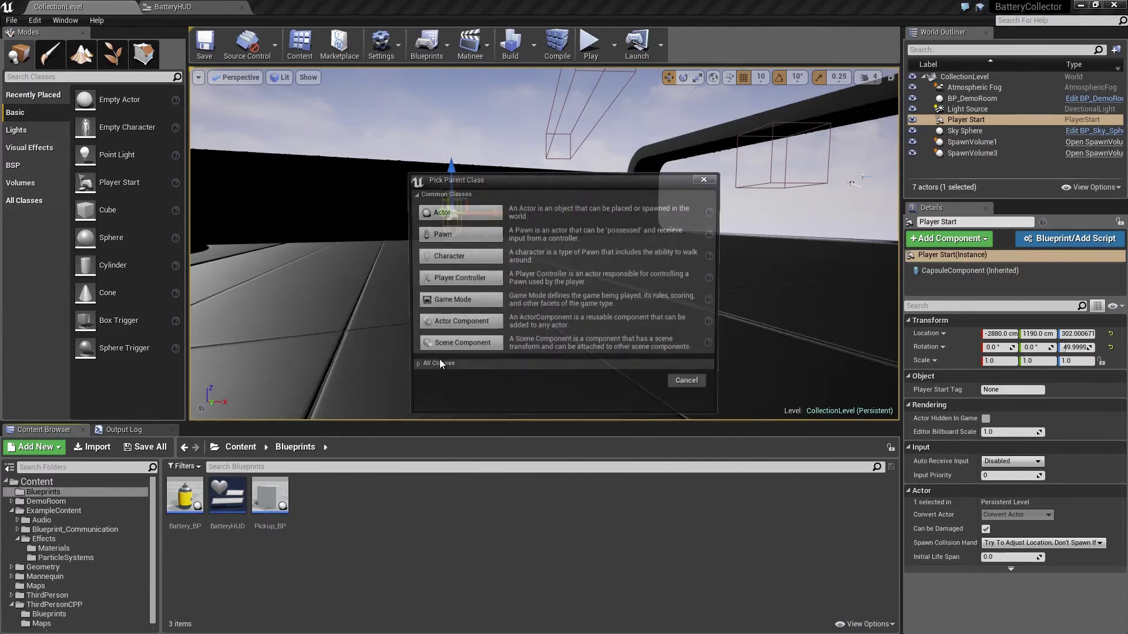
{"action": "left_click", "coordinate": [411, 368]}
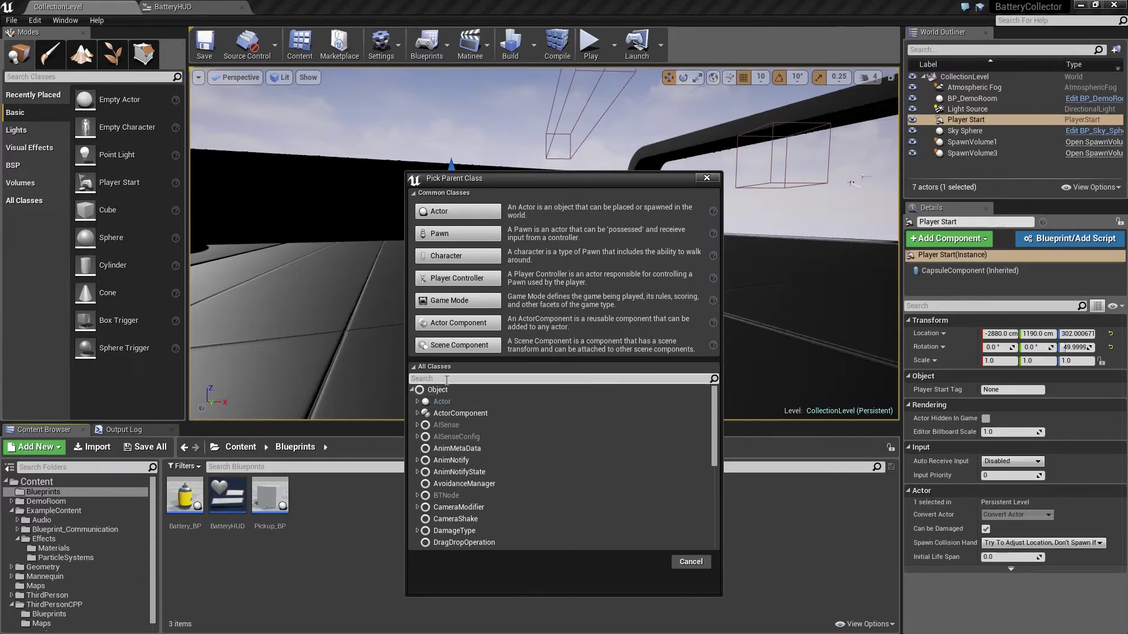
{"action": "type", "text": "battery"}
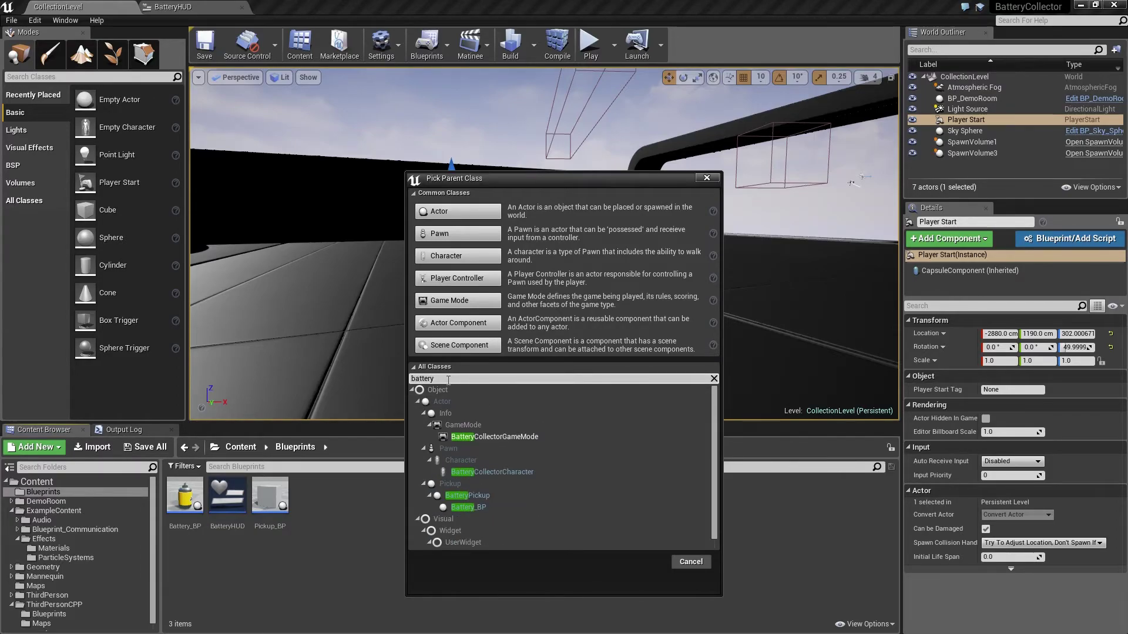
{"action": "left_click", "coordinate": [514, 437]}
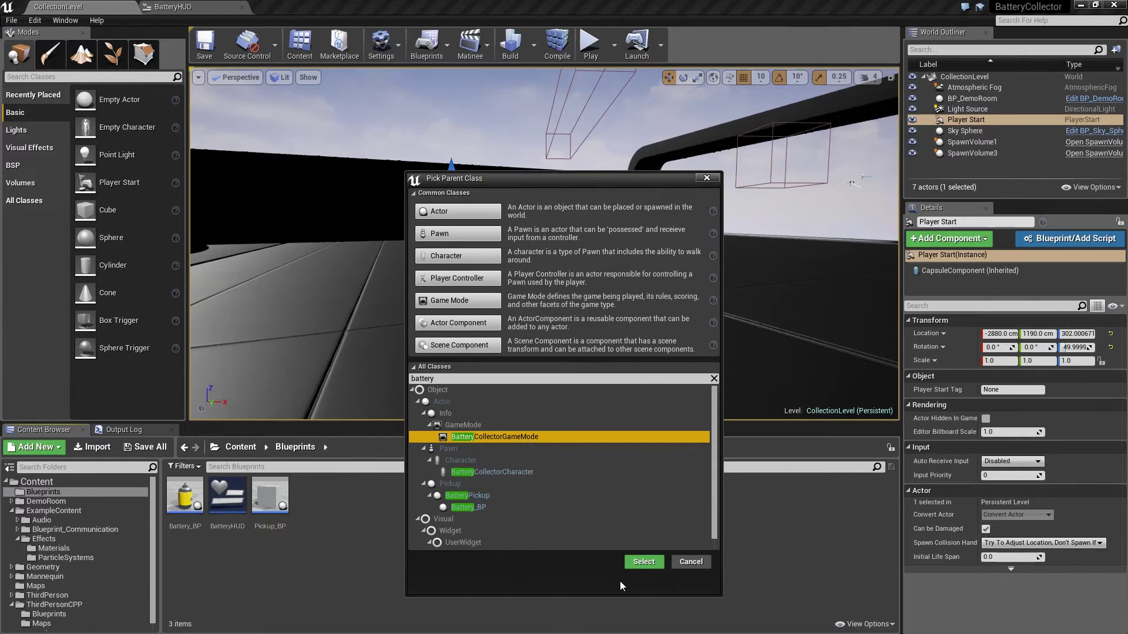
{"action": "left_click", "coordinate": [642, 562]}
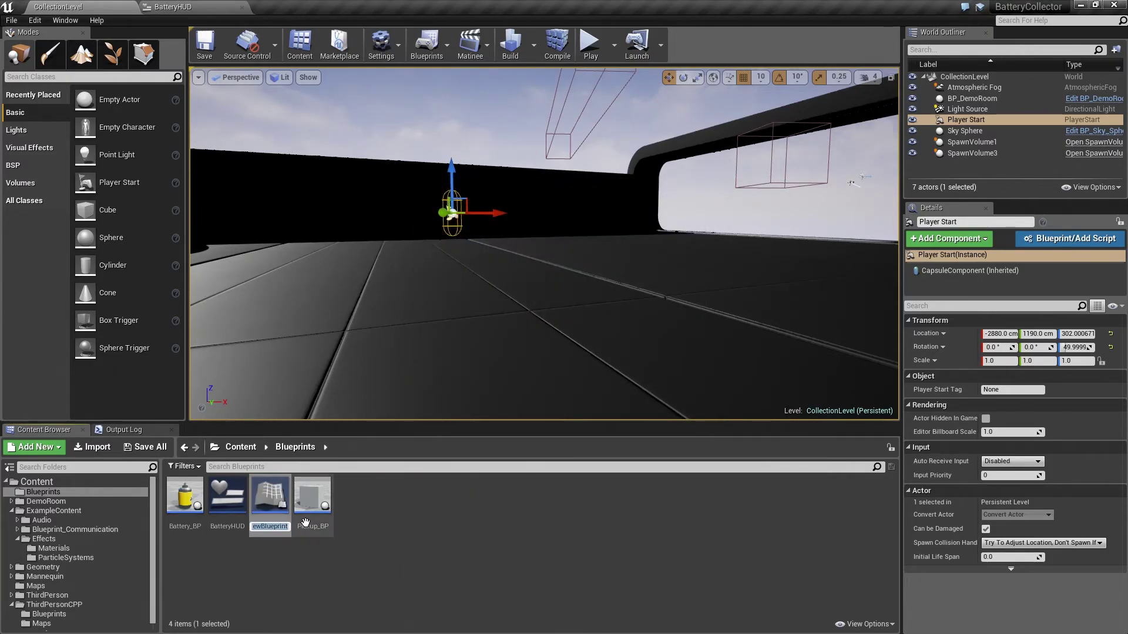
{"action": "type", "text": "GameMode"}
{"action": "key", "text": "Return"}
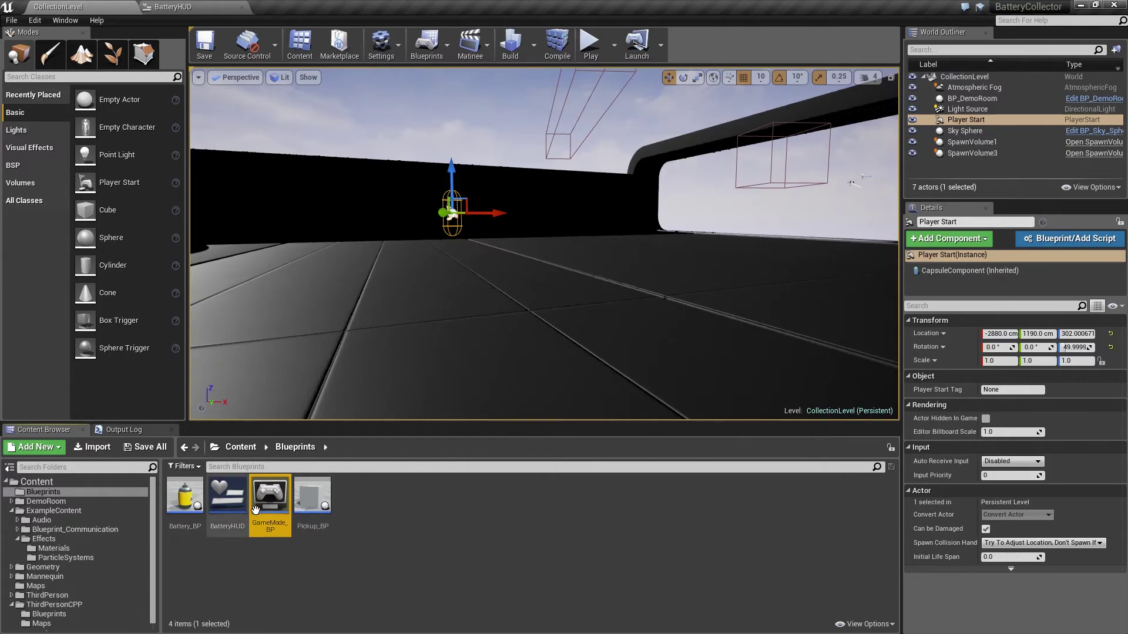
{"action": "mouse_move", "coordinate": [270, 499]}
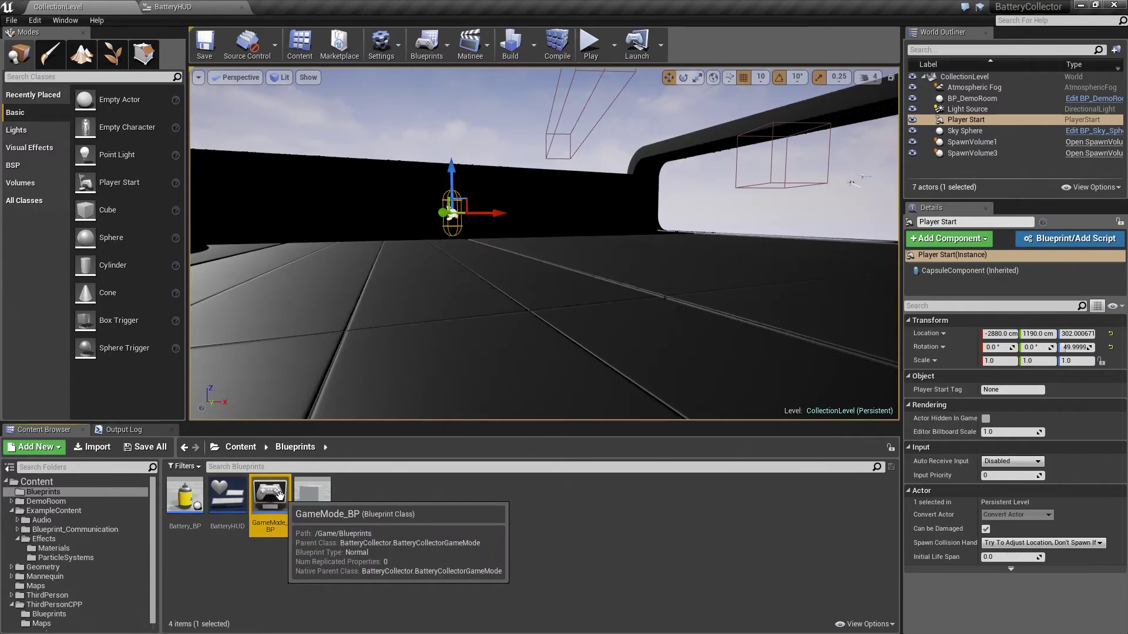
- Open and dock GameMode_BP, set its HUD Widget Class to BatteryHUD, and compile
{"action": "double_click", "coordinate": [280, 495]}
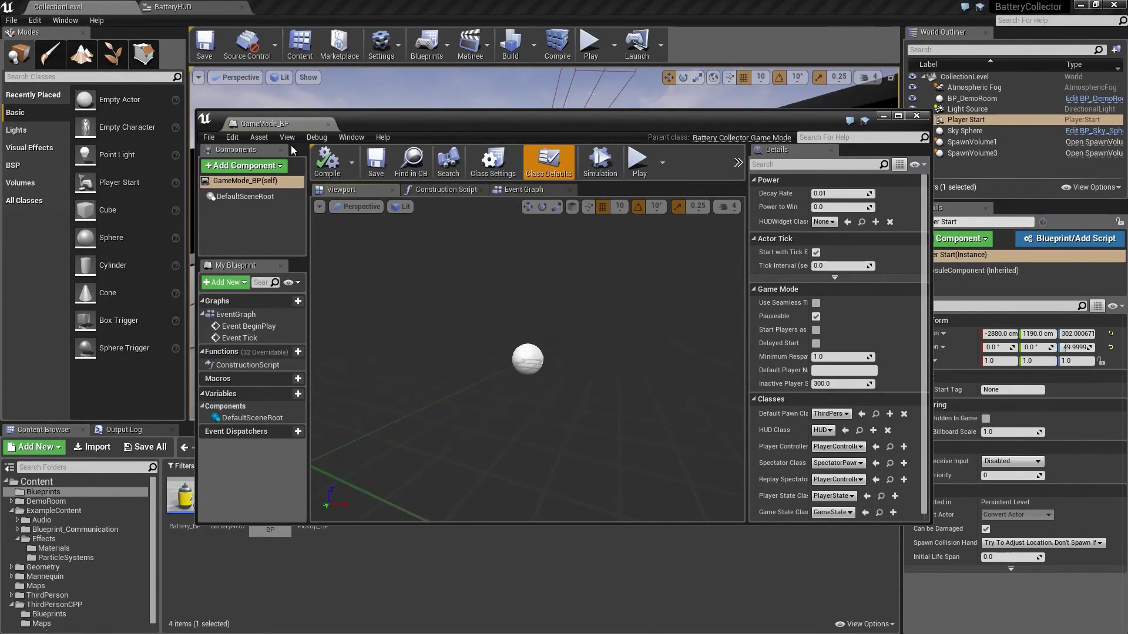
{"action": "left_click_drag", "start_coordinate": [292, 122], "coordinate": [302, 5]}
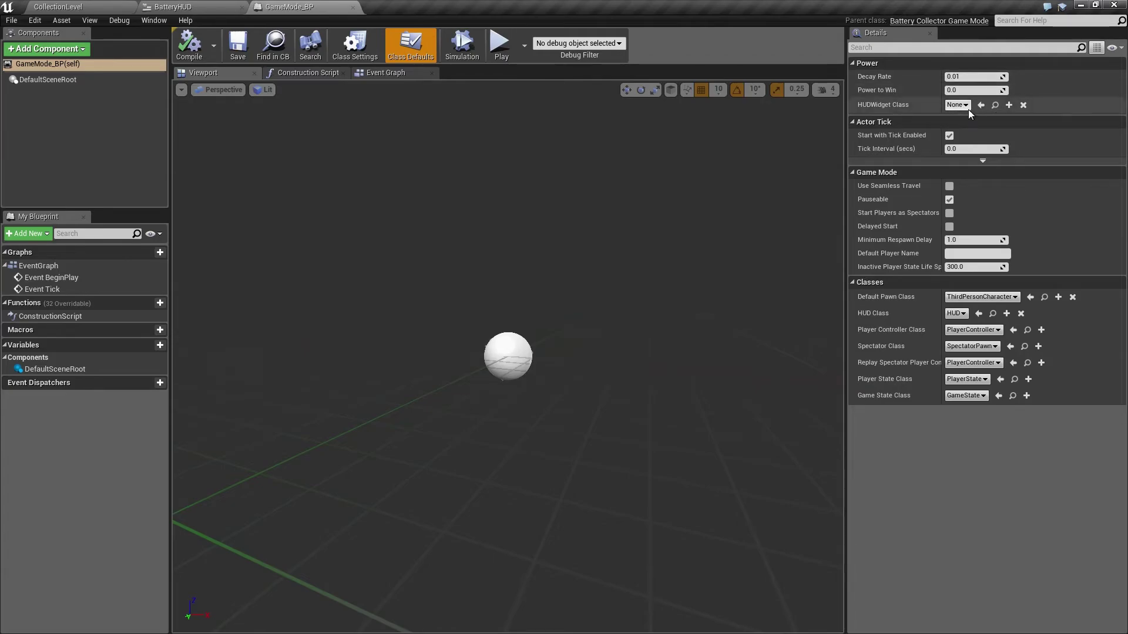
{"action": "left_click", "coordinate": [966, 107]}
{"action": "left_click", "coordinate": [990, 139]}
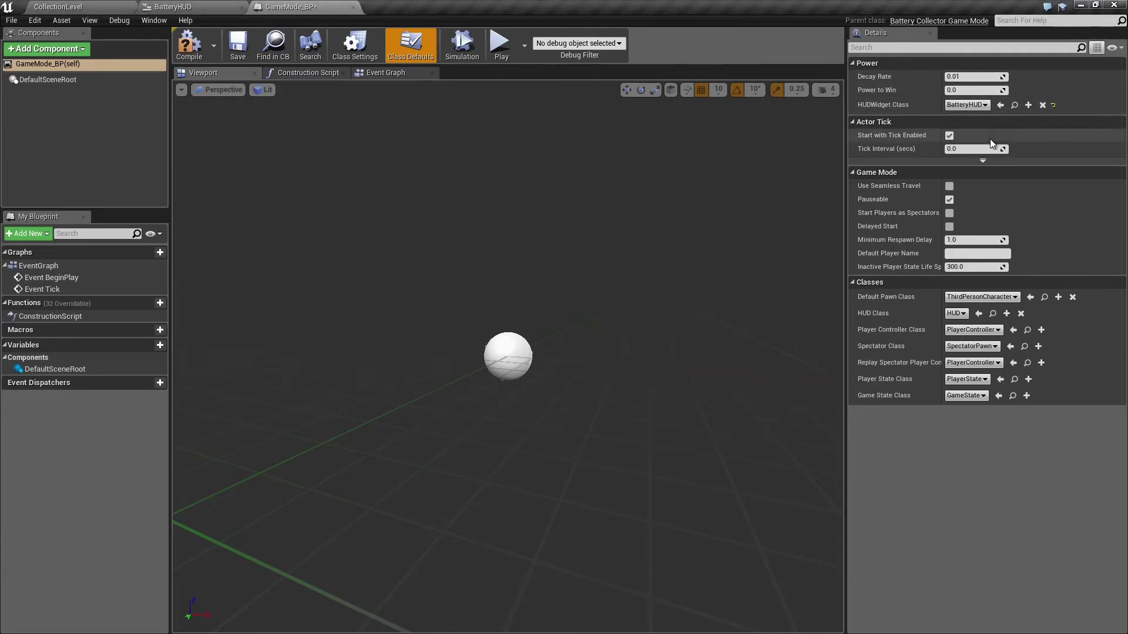
{"action": "left_click", "coordinate": [196, 49]}
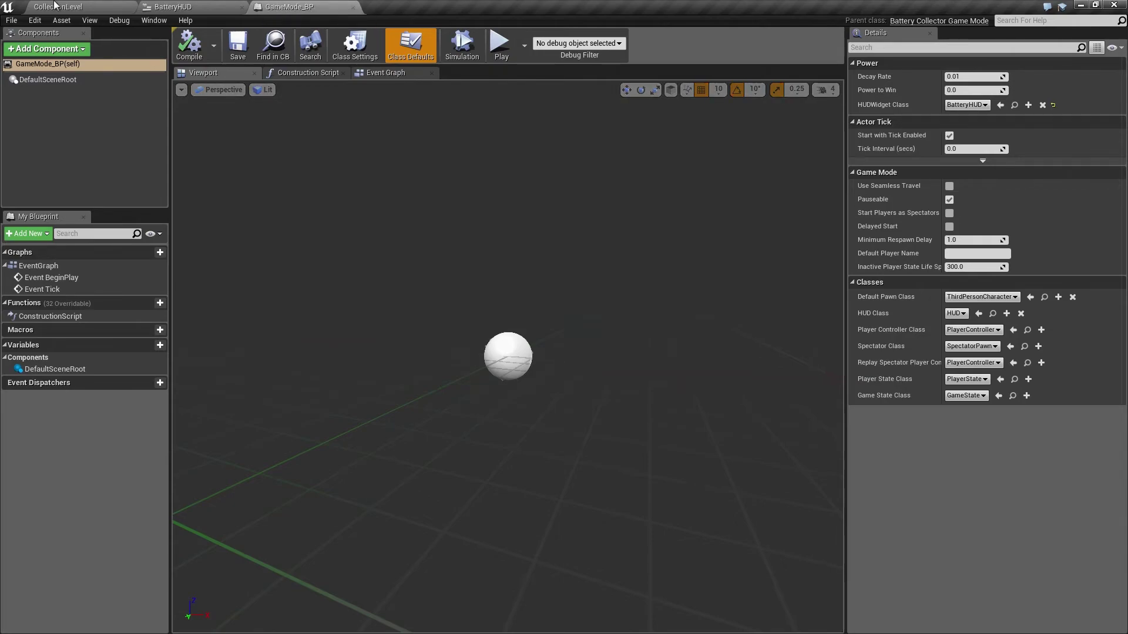
- In Project Settings > Maps & Modes, set Default GameMode to GameMode_BP
{"action": "left_click", "coordinate": [78, 7]}
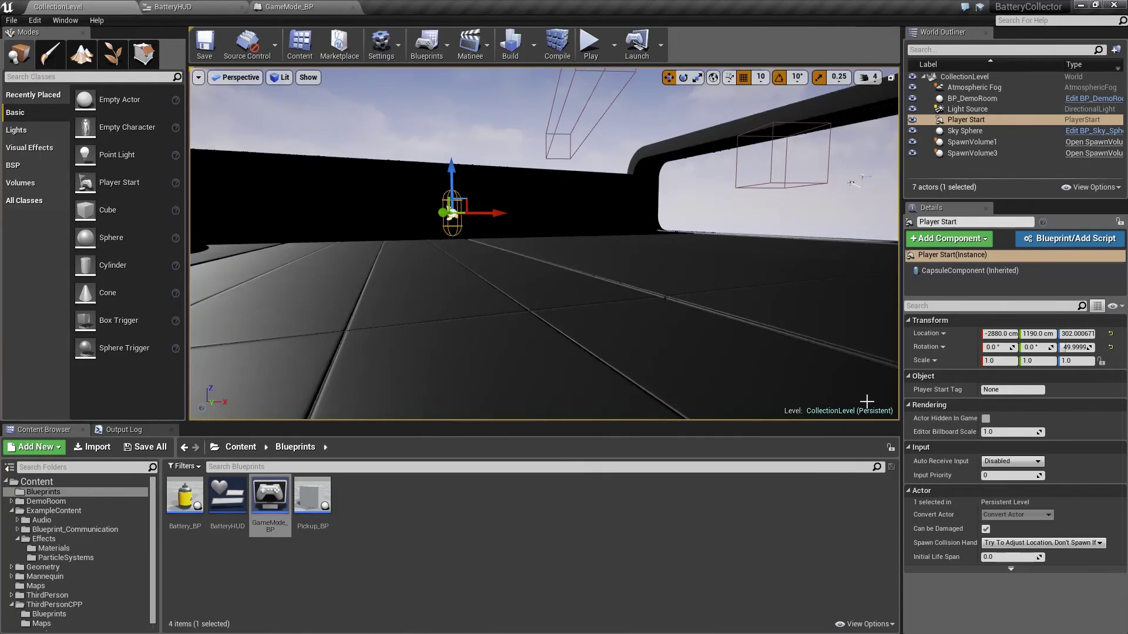
{"action": "left_click", "coordinate": [381, 44]}
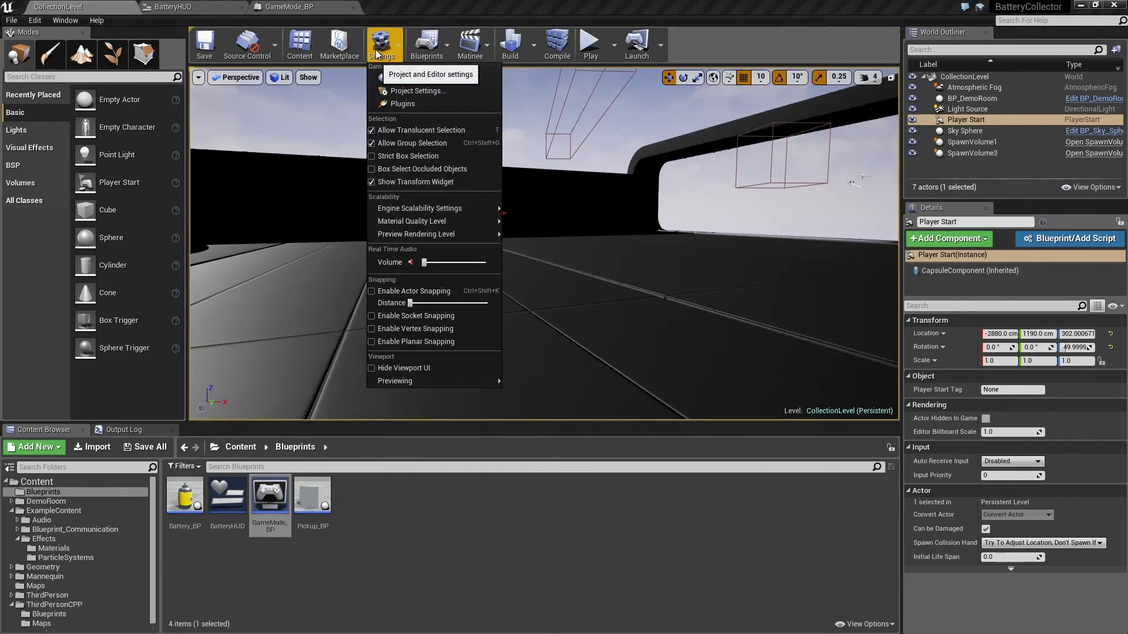
{"action": "left_click", "coordinate": [415, 94]}
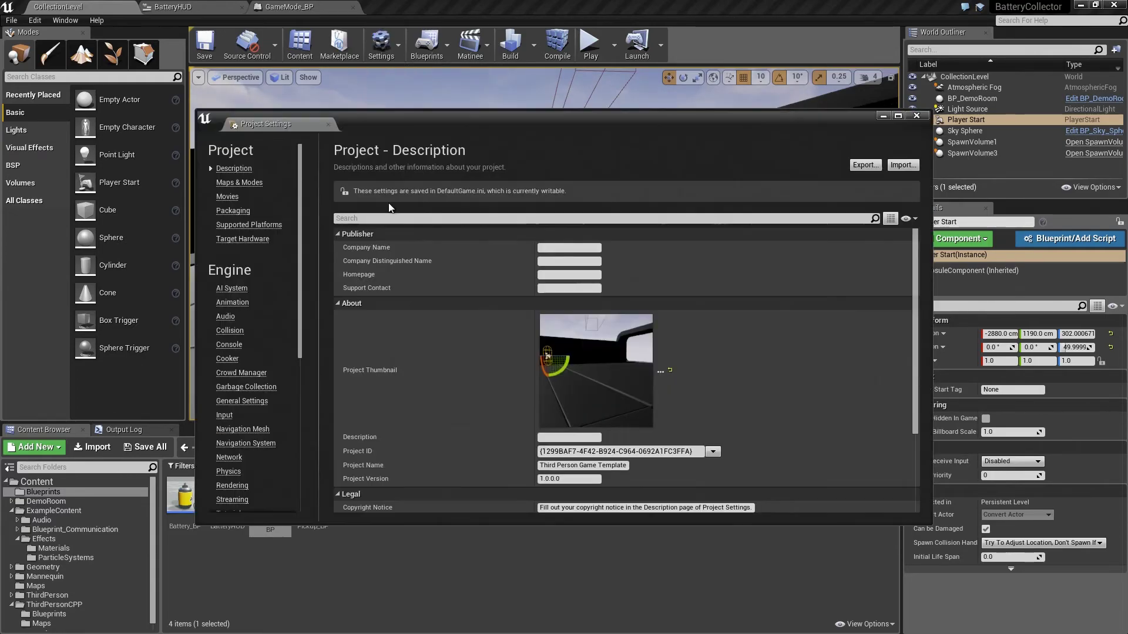
{"action": "left_click", "coordinate": [243, 184]}
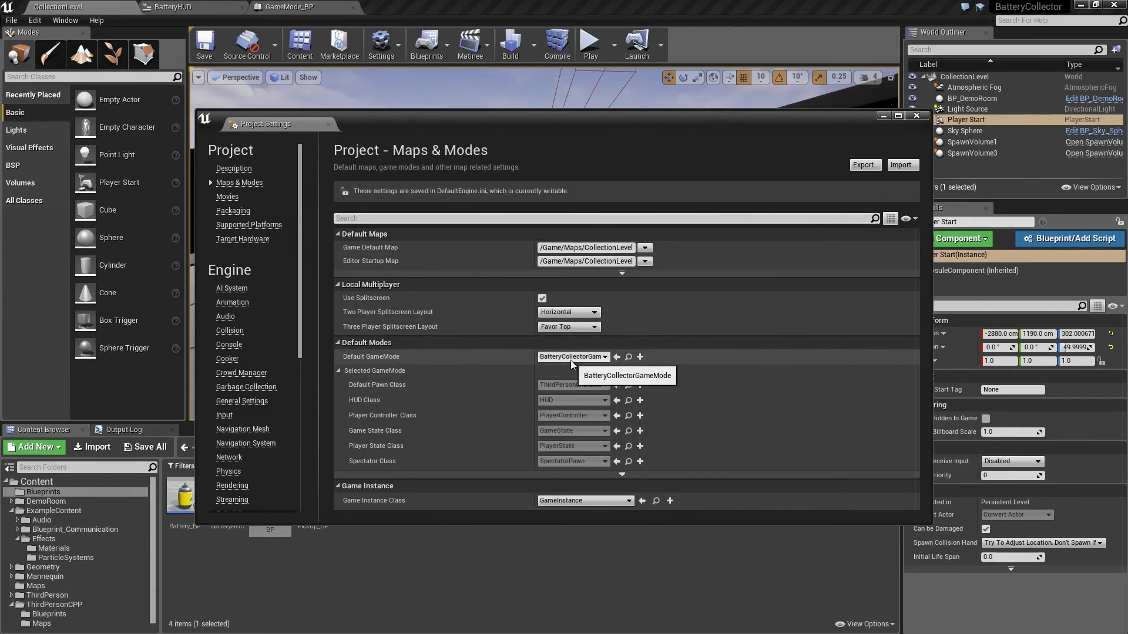
{"action": "left_click", "coordinate": [604, 357]}
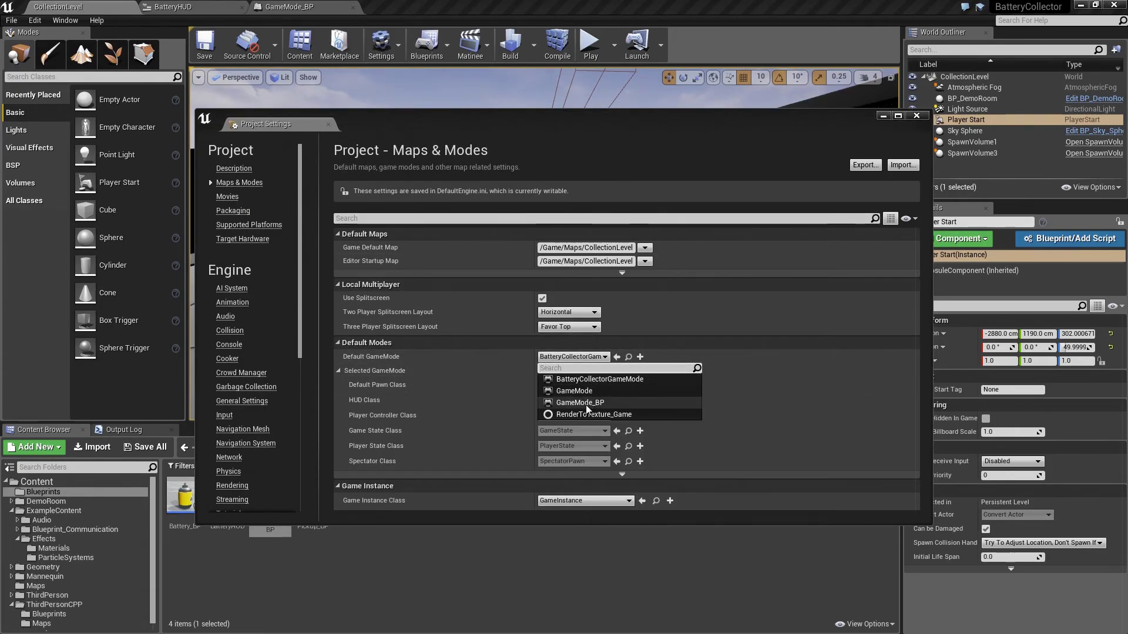
{"action": "left_click", "coordinate": [605, 404]}
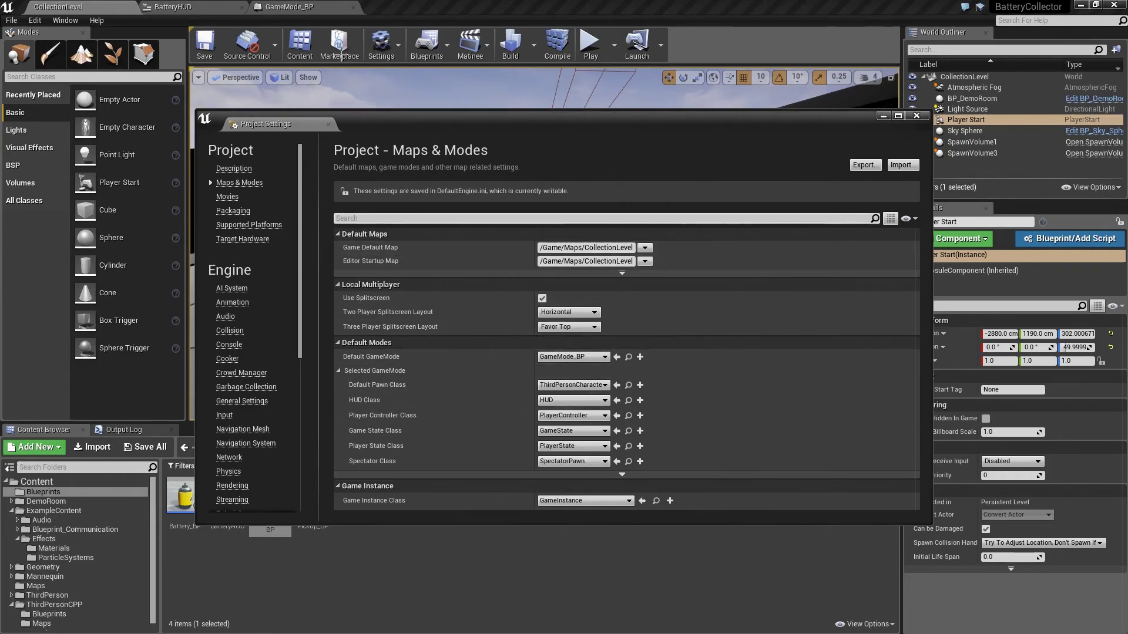
- Close Project Settings, play CollectionLevel, and start running and collecting batteries
{"action": "left_click", "coordinate": [917, 116]}
{"action": "left_click", "coordinate": [589, 57]}
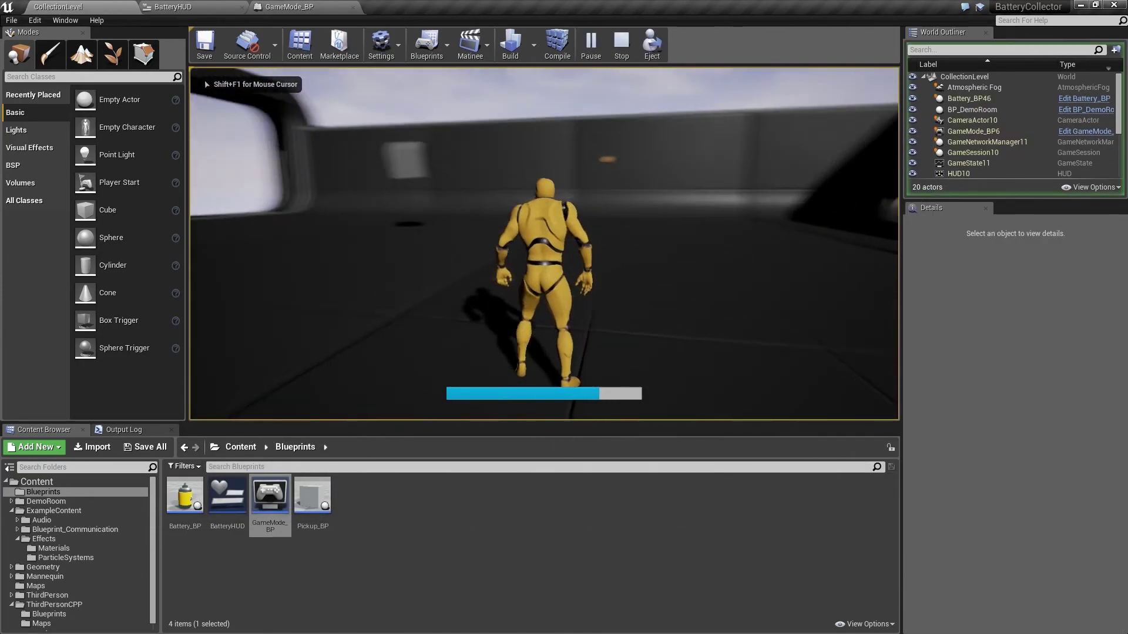
{"action": "key", "text": "w"}
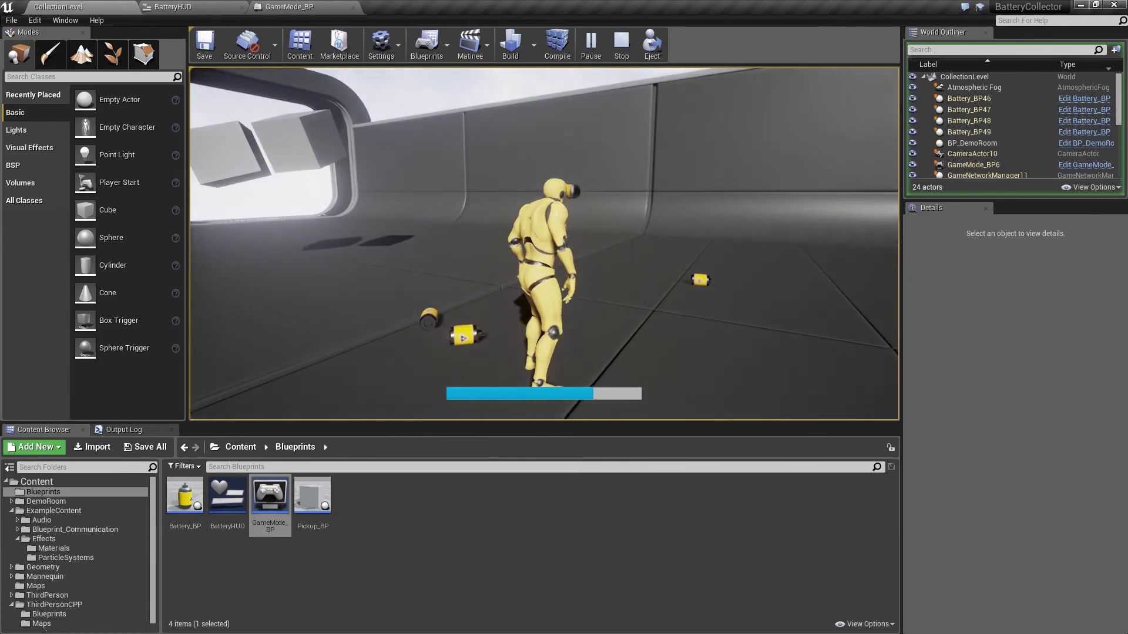
{"action": "key", "text": "c"}
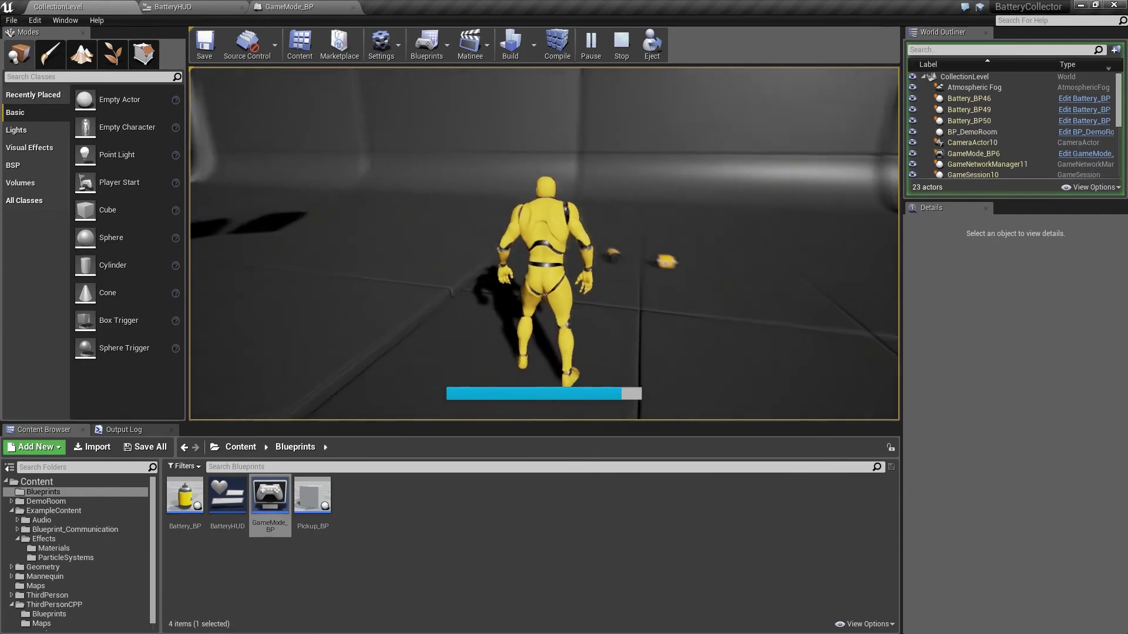
- Keep moving and collecting batteries while the blue power bar fills
{"action": "key", "text": "c"}
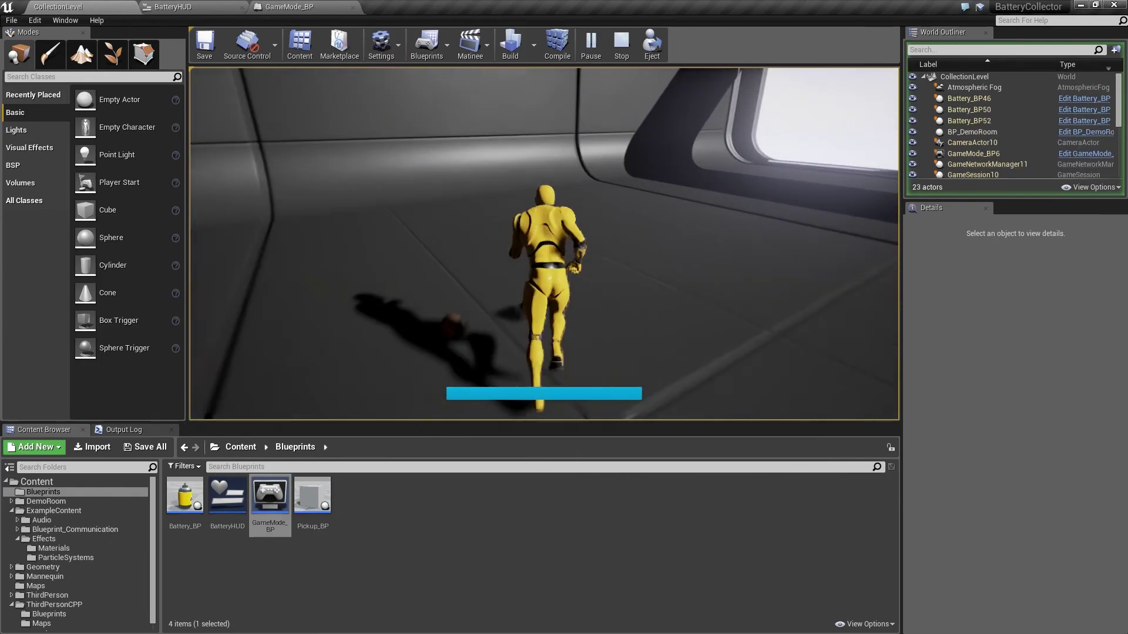
{"action": "key", "text": "c"}
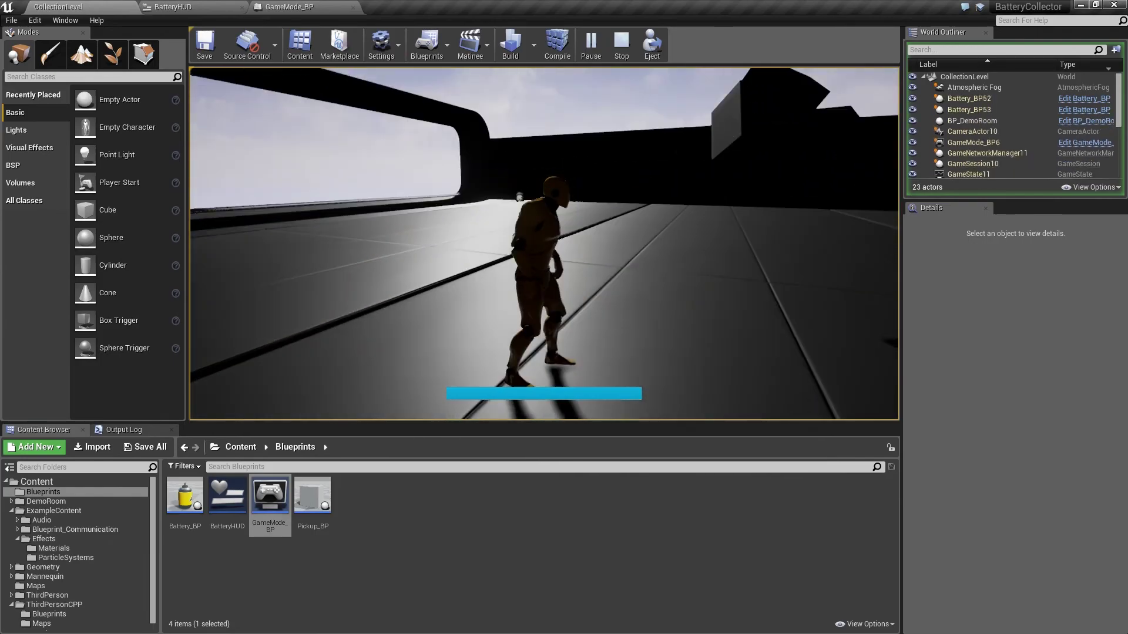
{"action": "key", "text": "c"}
{"action": "key", "text": "c"}
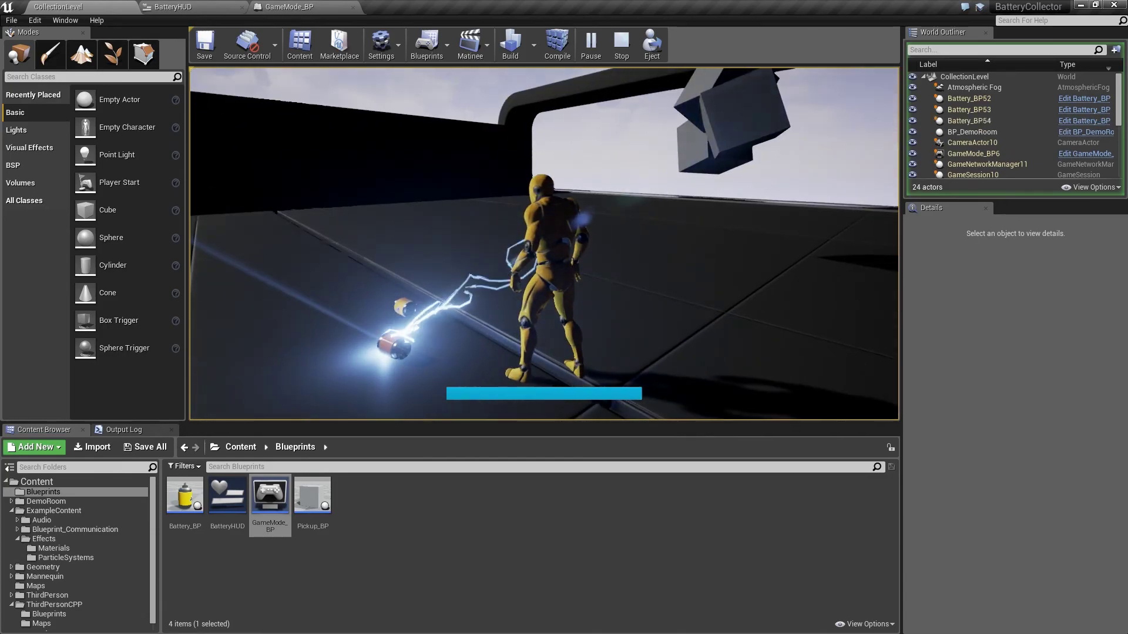
{"action": "key", "text": "c"}
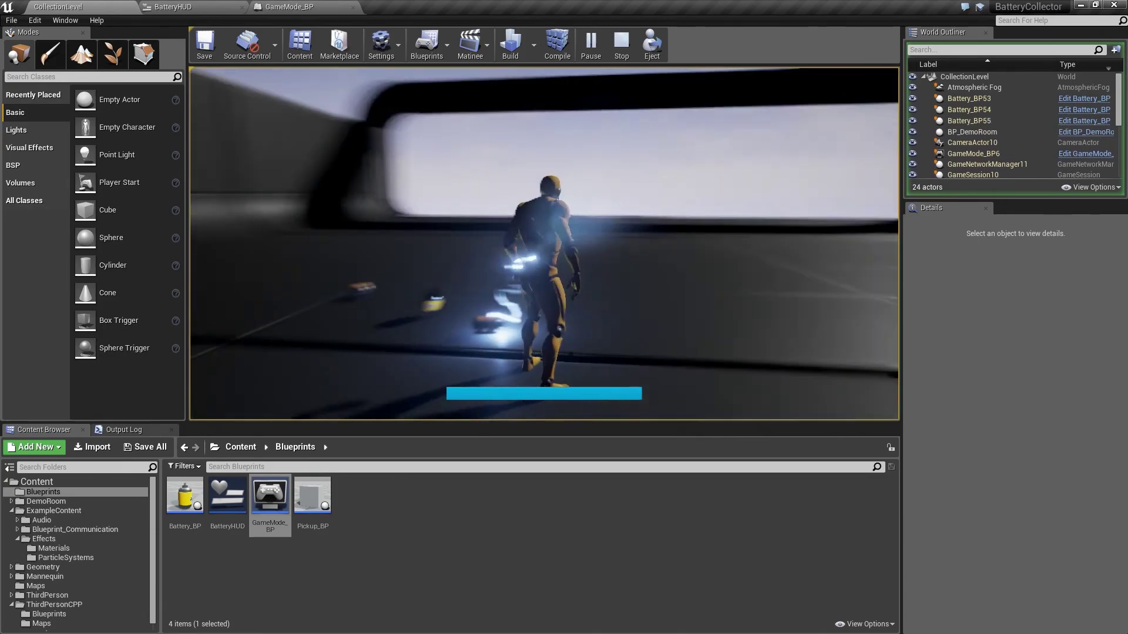
{"action": "key", "text": "c"}
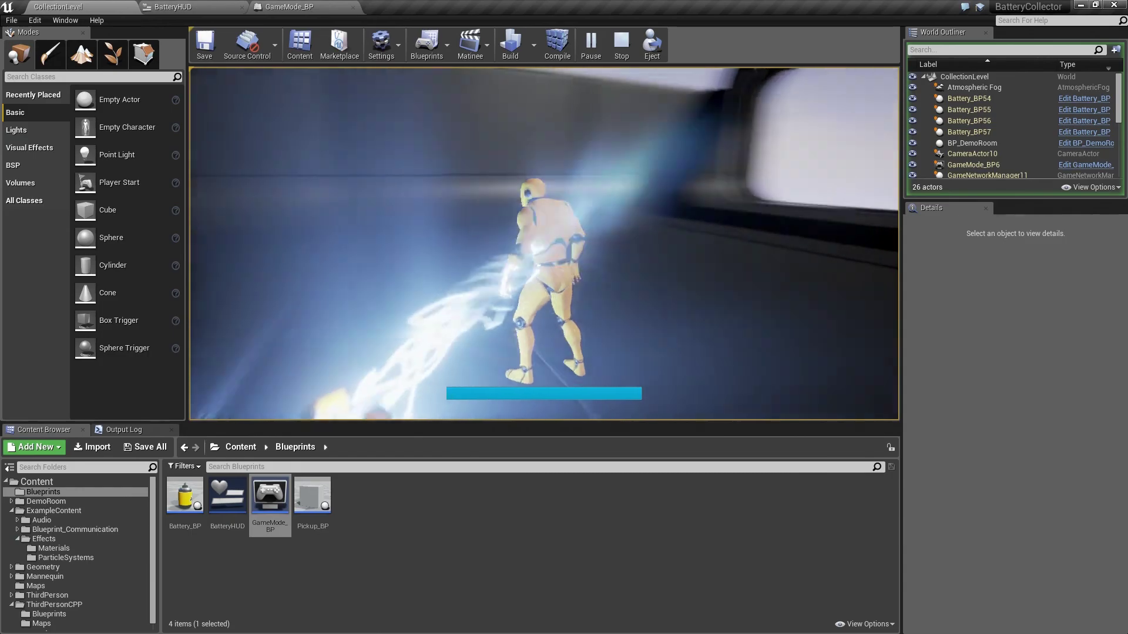
{"action": "key", "text": "w"}
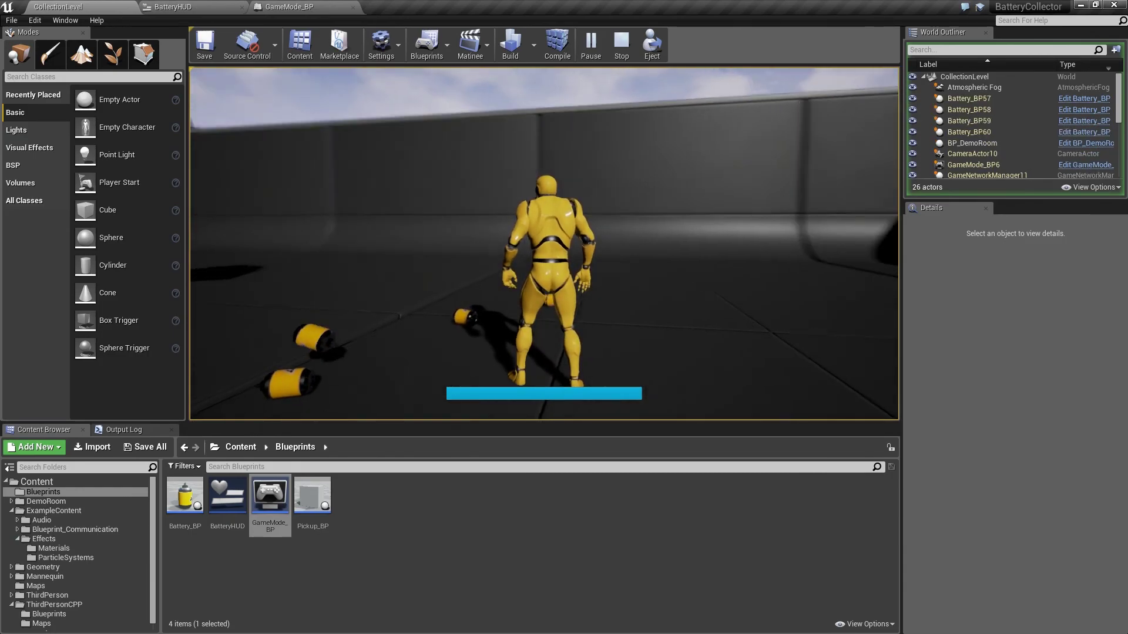
{"action": "key", "text": "w"}
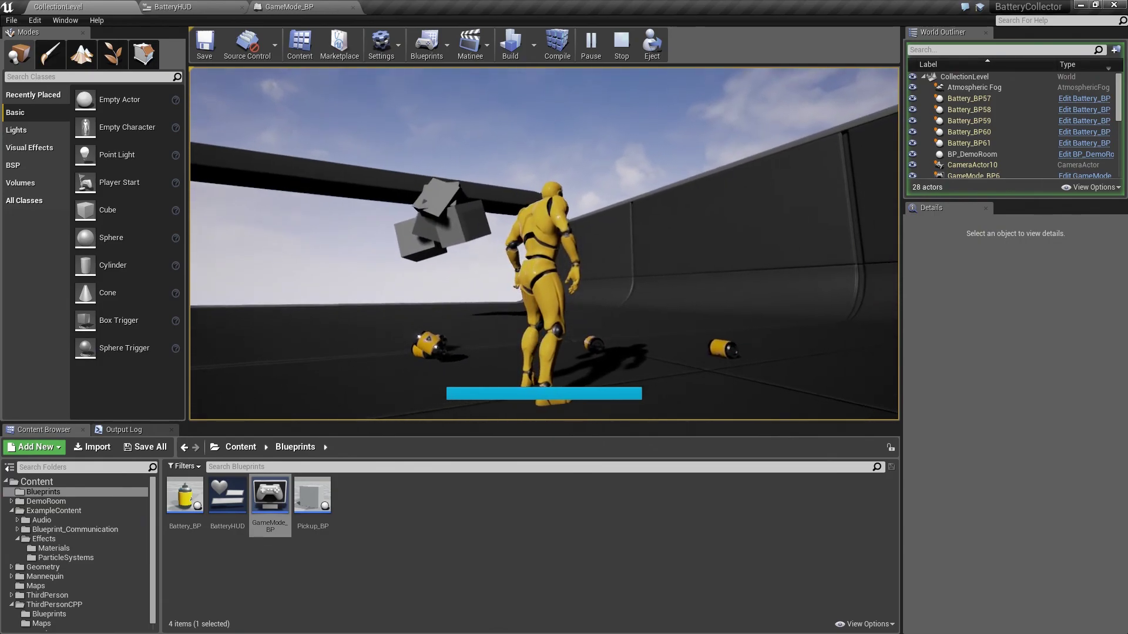